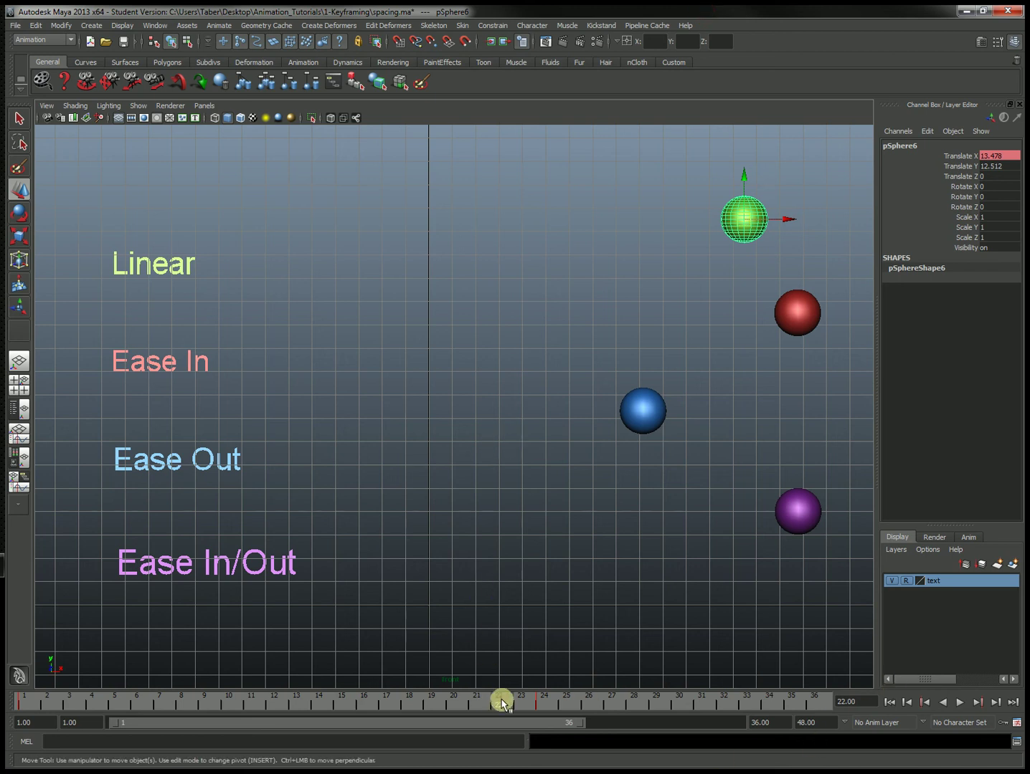
Rewind to frame 1, clear the selection, and play back the four spheres' animation.
drag(499, 703, 7, 716)
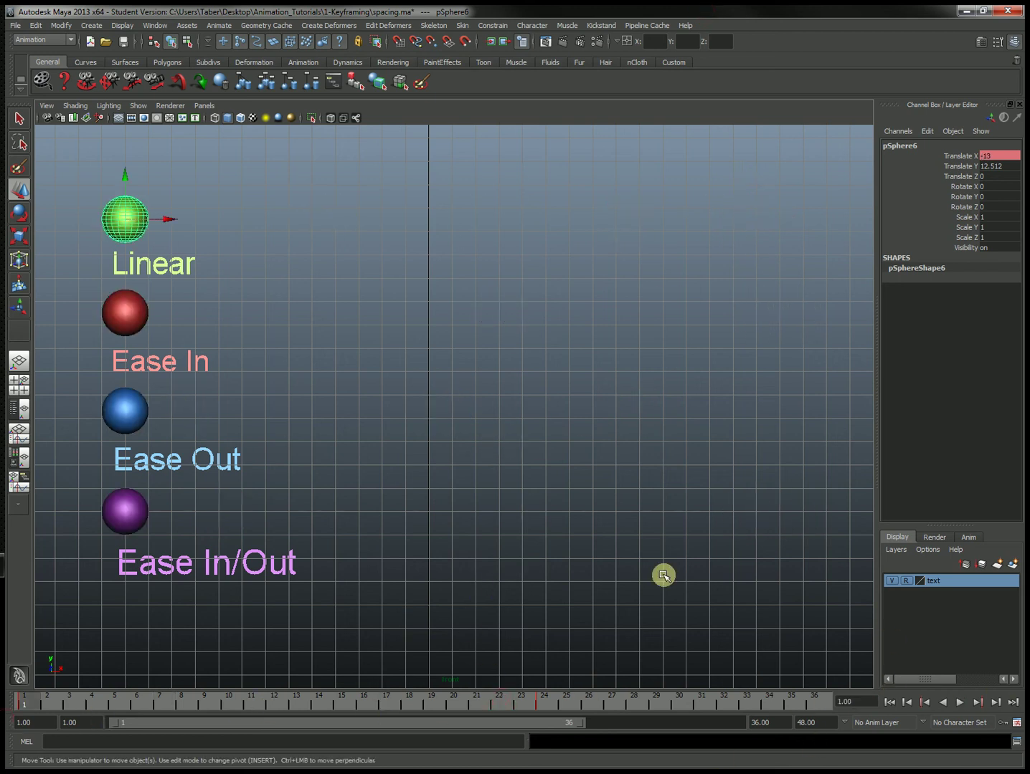
click(429, 624)
click(197, 238)
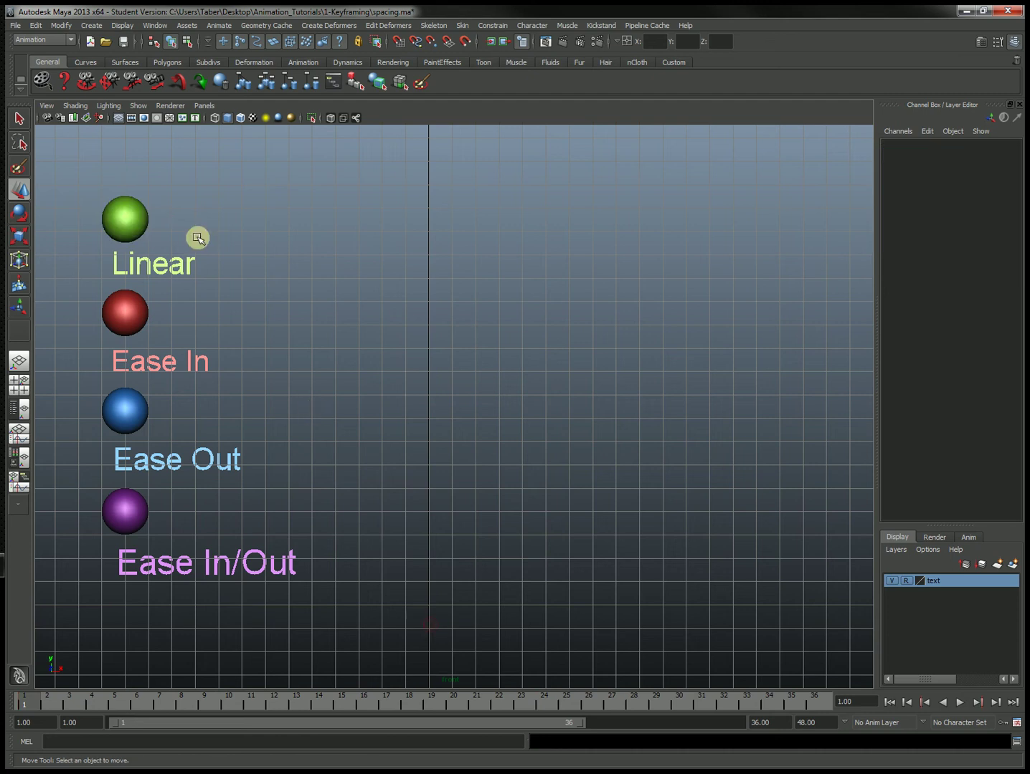
click(959, 704)
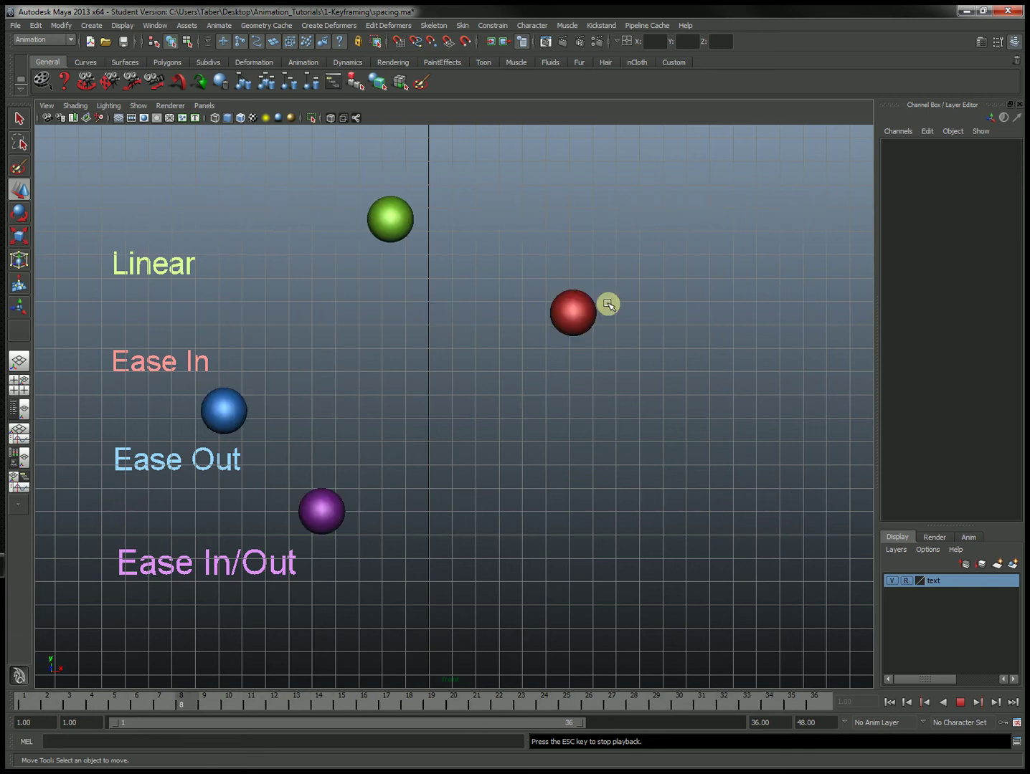
click(960, 702)
click(891, 703)
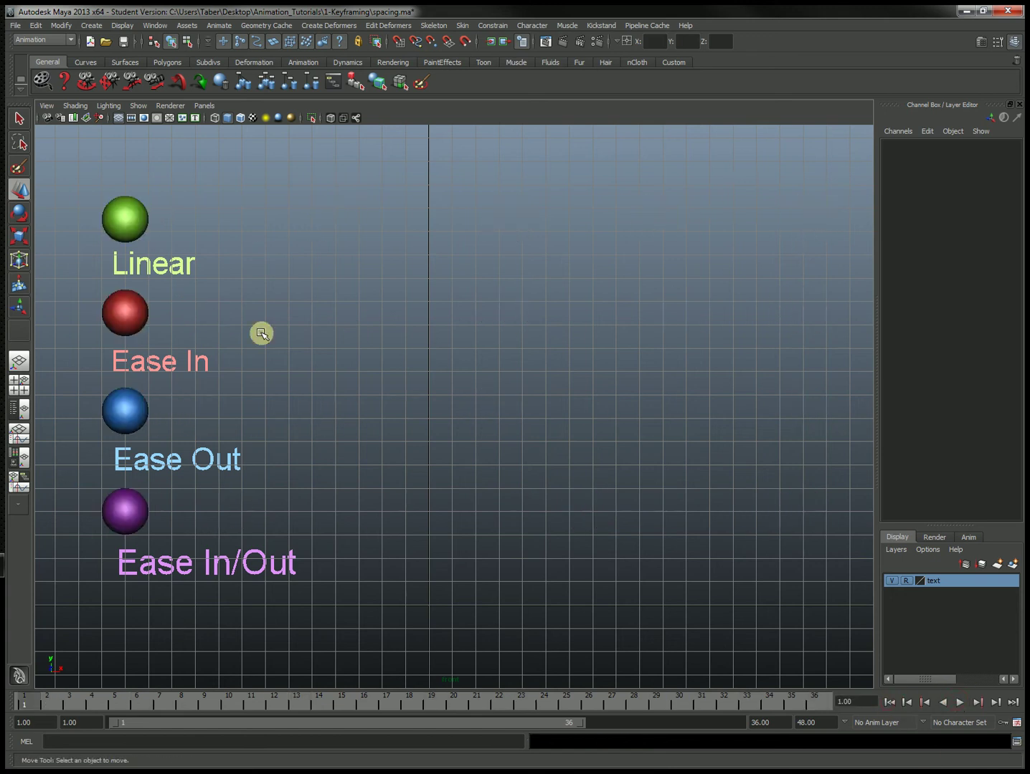
Open the Graph Editor for the green Linear sphere and move it aside.
click(137, 211)
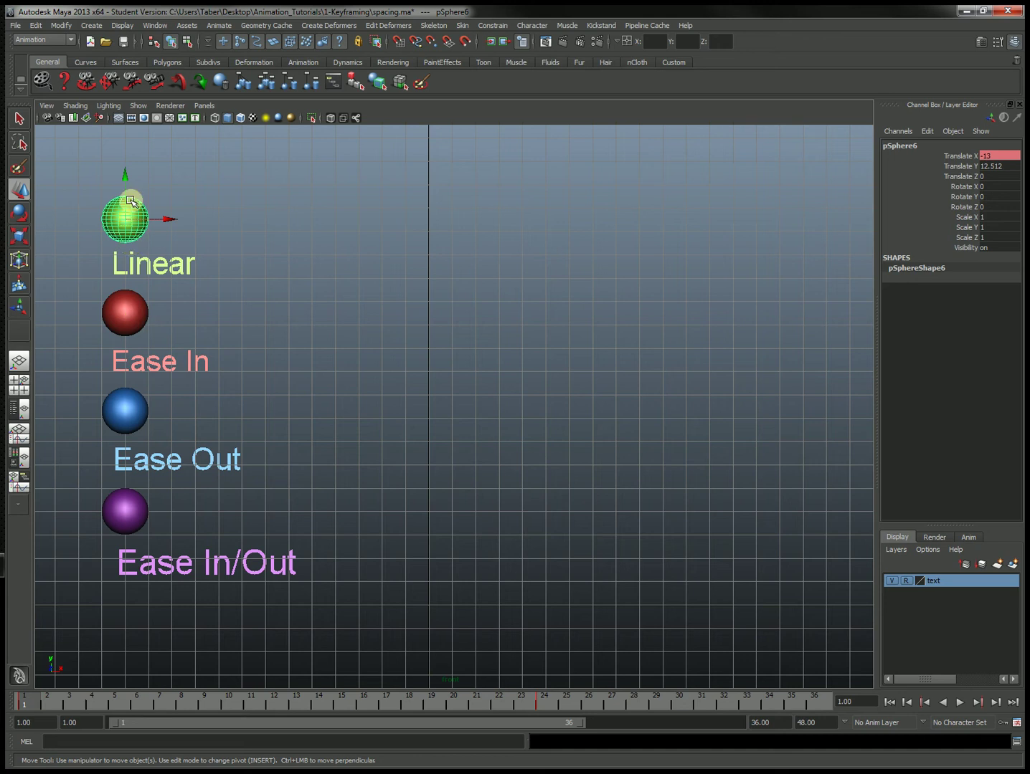
click(155, 27)
mouse_move(193, 67)
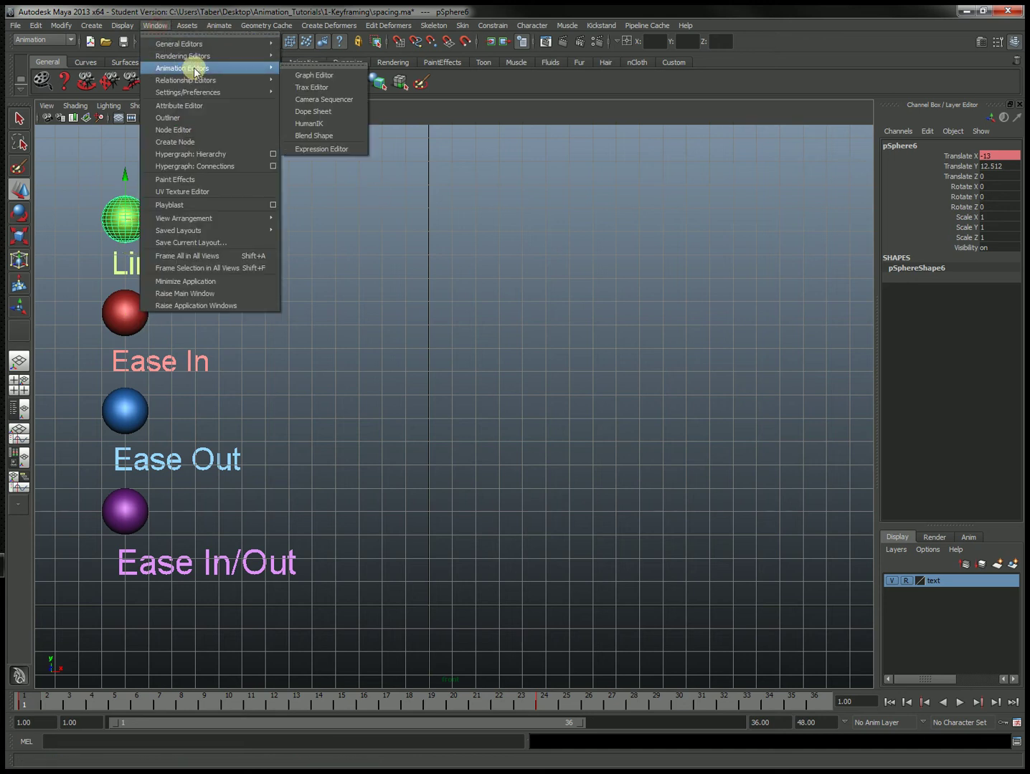
click(342, 76)
drag(452, 139, 573, 128)
Set the current time to frame 24 and reposition the Graph Editor over the viewport.
click(29, 705)
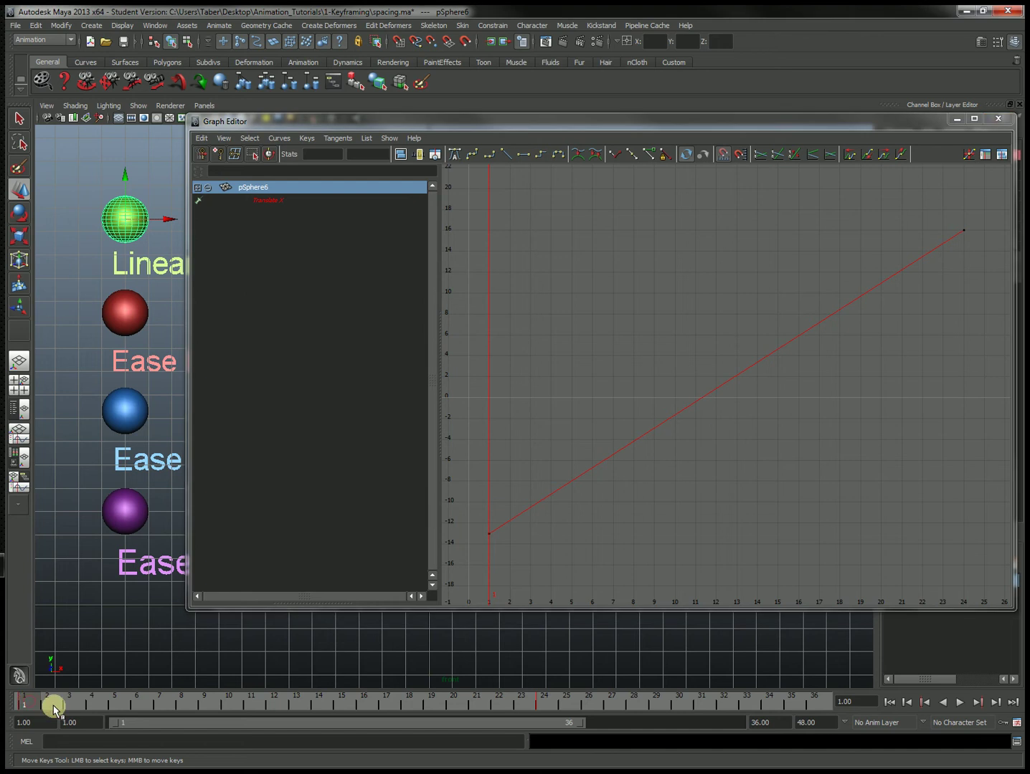
click(562, 693)
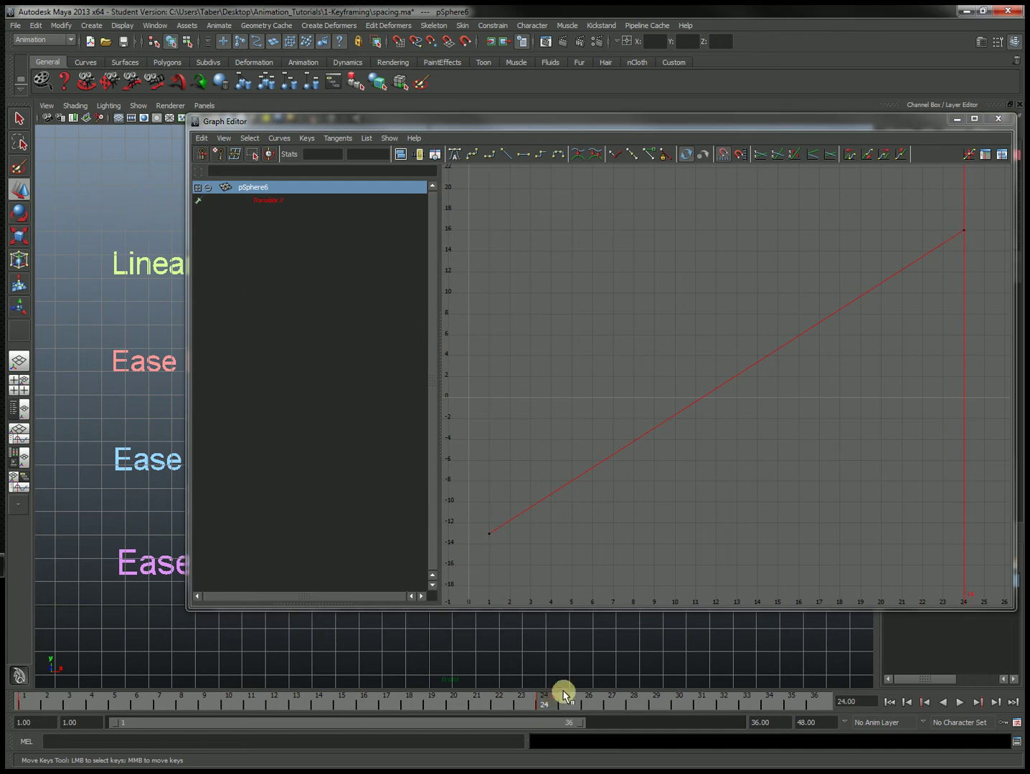
drag(816, 122, 790, 467)
Select both keys of the red Ease In sphere's Translate X curve and free their tangent weights.
click(796, 311)
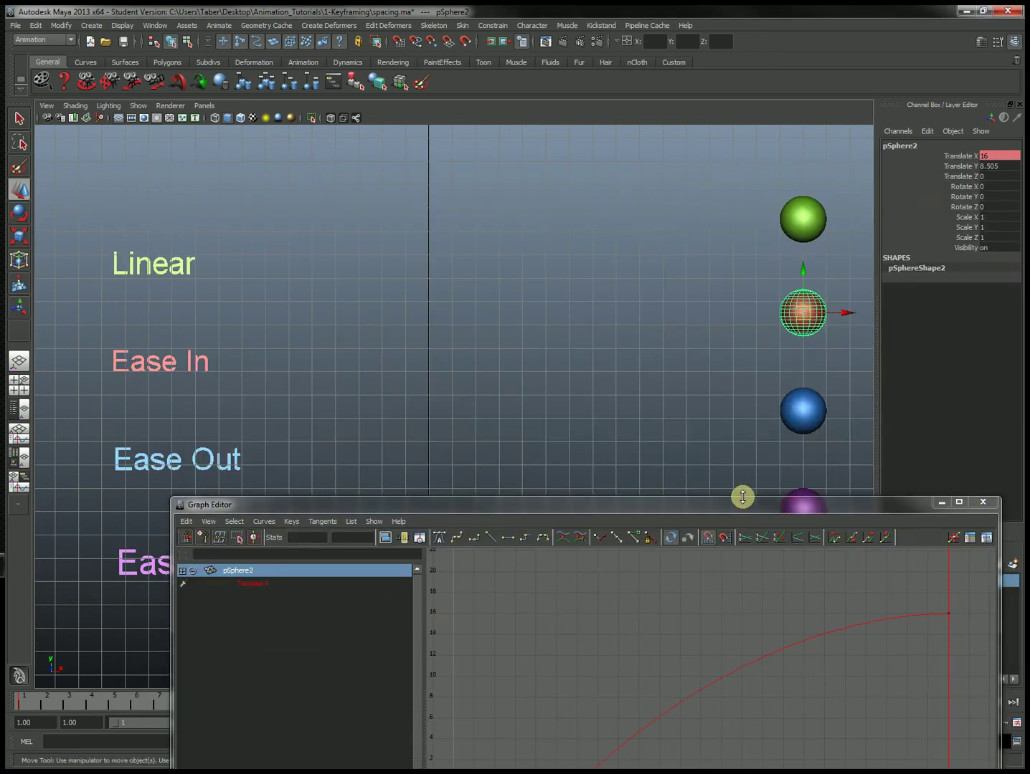
drag(745, 510, 699, 153)
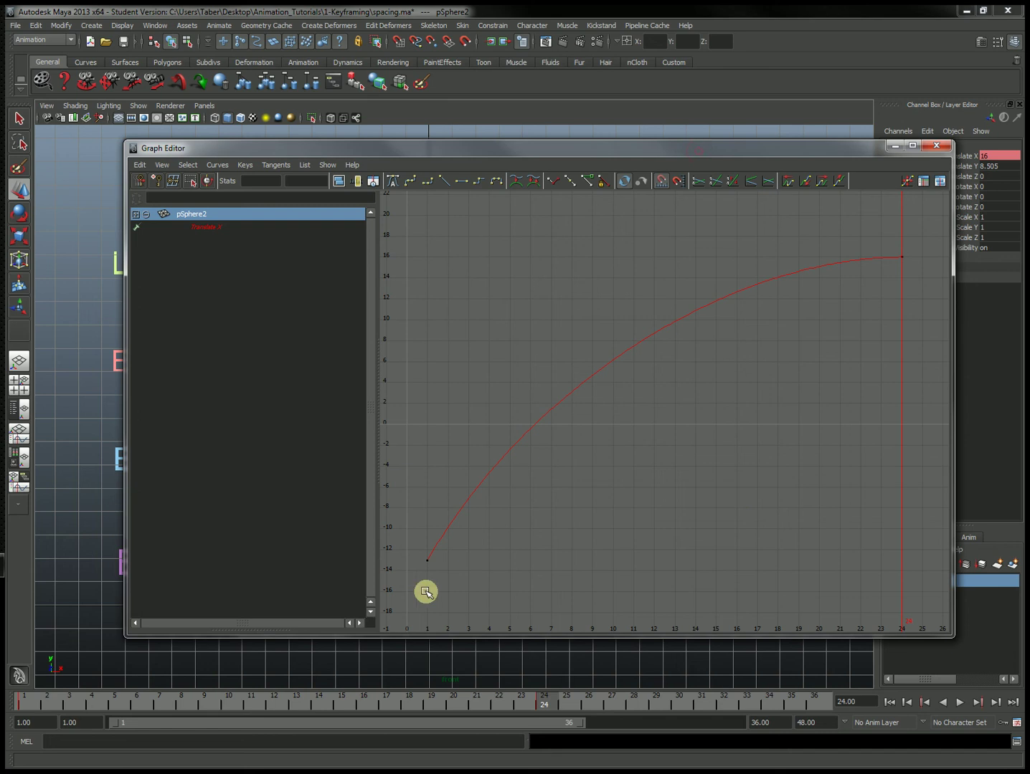
click(23, 701)
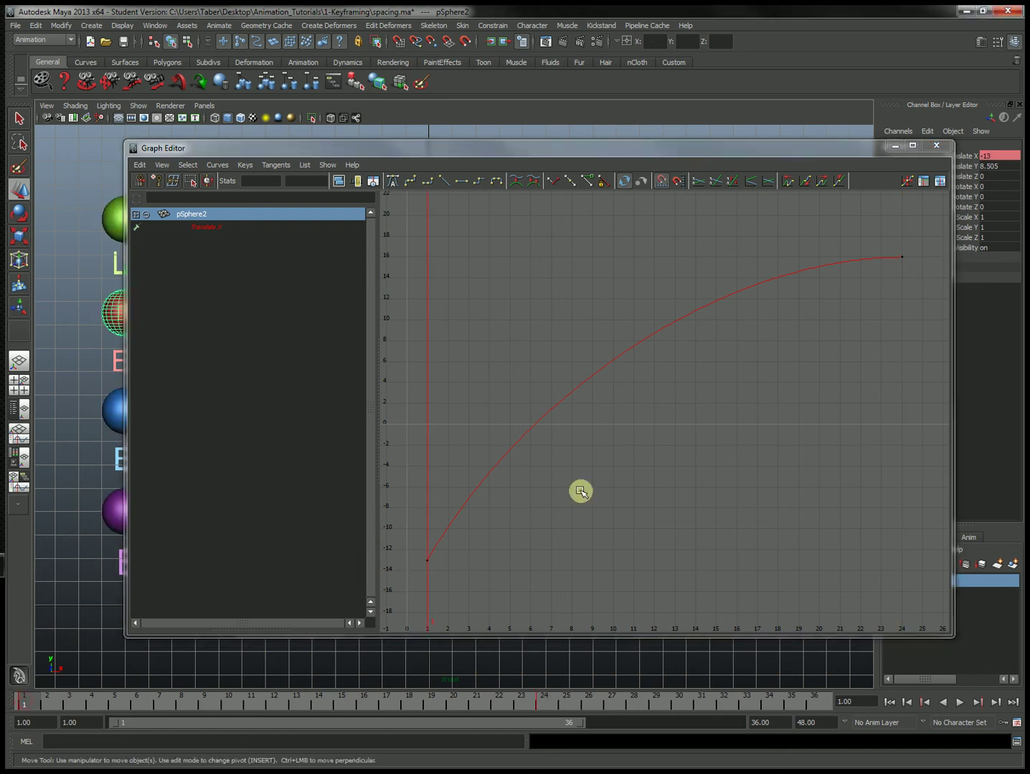
drag(884, 230, 927, 284)
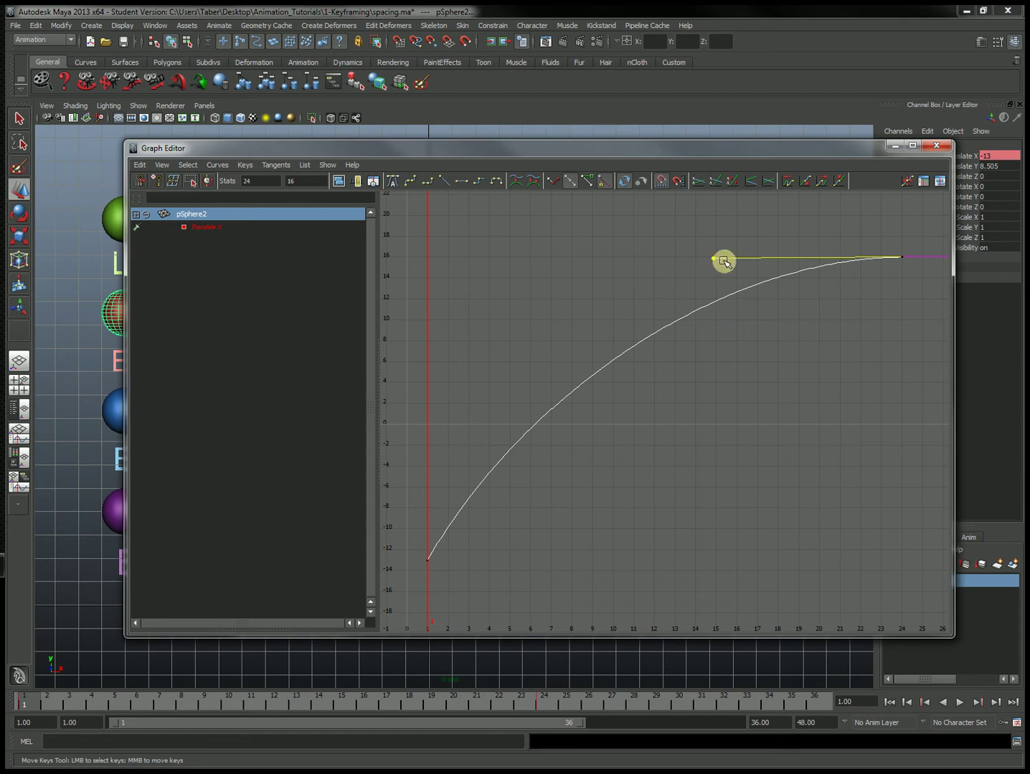
click(919, 234)
drag(447, 557, 400, 591)
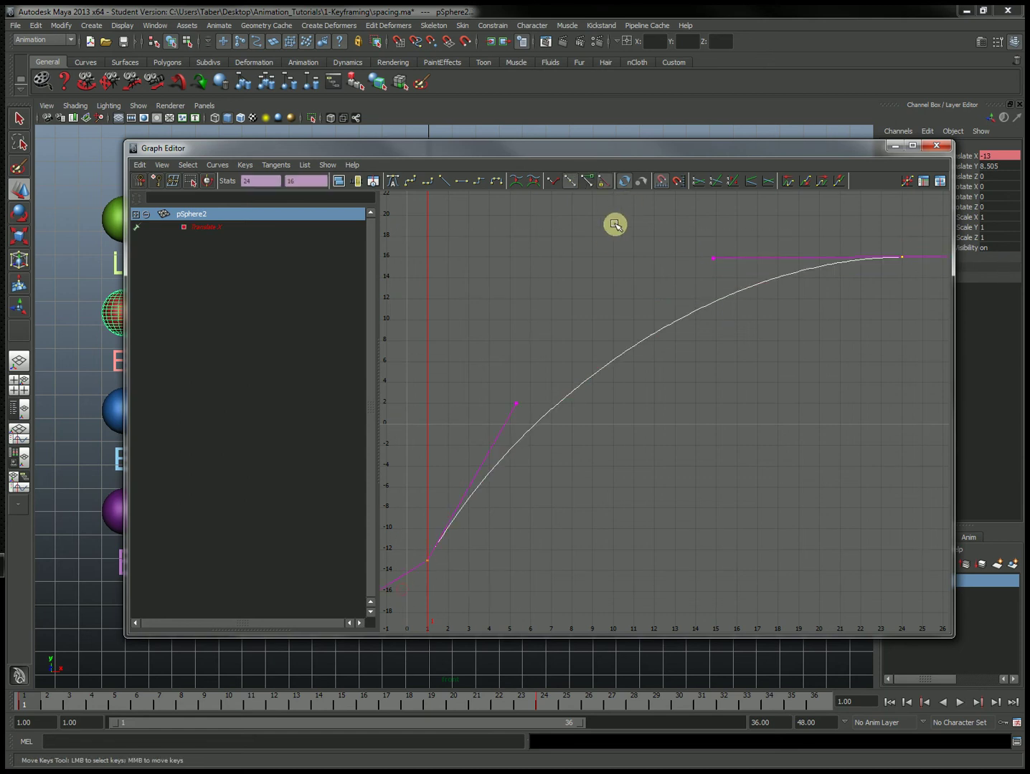
click(585, 182)
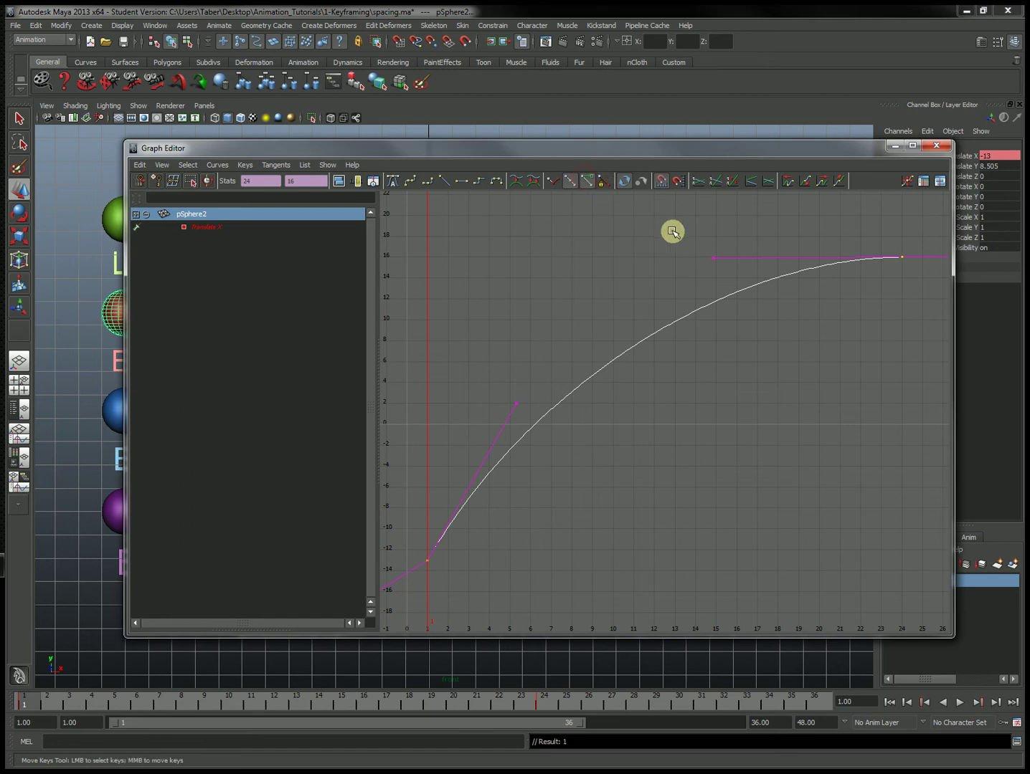
Slightly adjust the frame-1 out-tangent handle, then maximize the Graph Editor.
drag(718, 265, 718, 265)
middle_drag(716, 260, 683, 259)
key(ctrl+z)
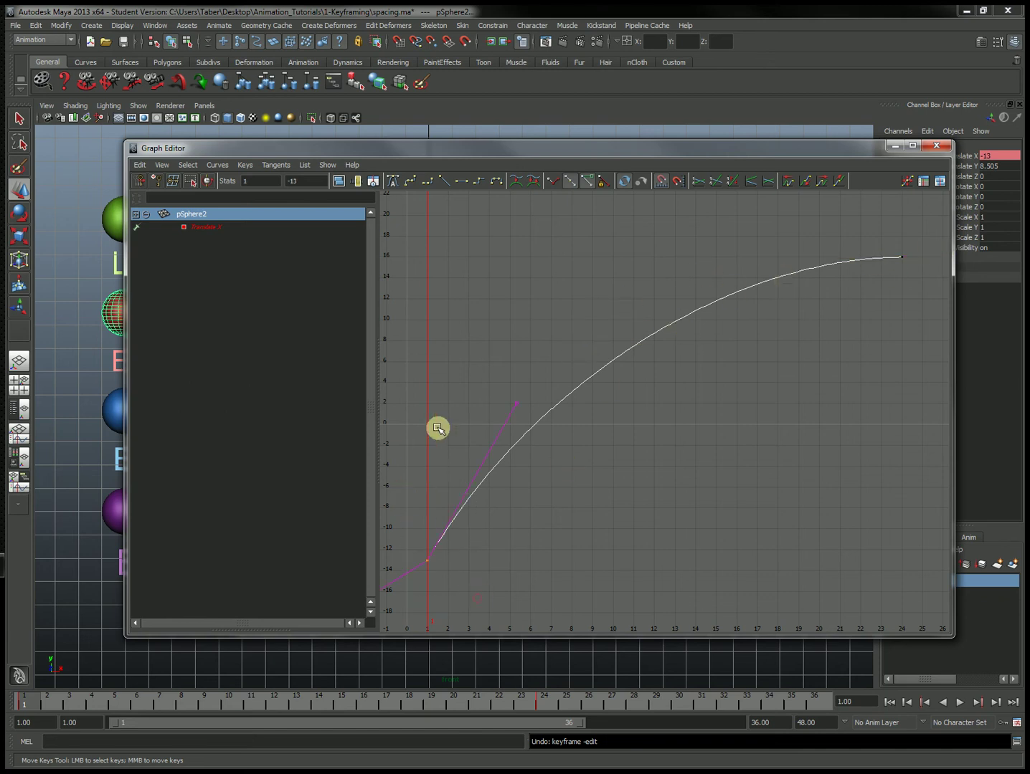
middle_drag(512, 405, 499, 399)
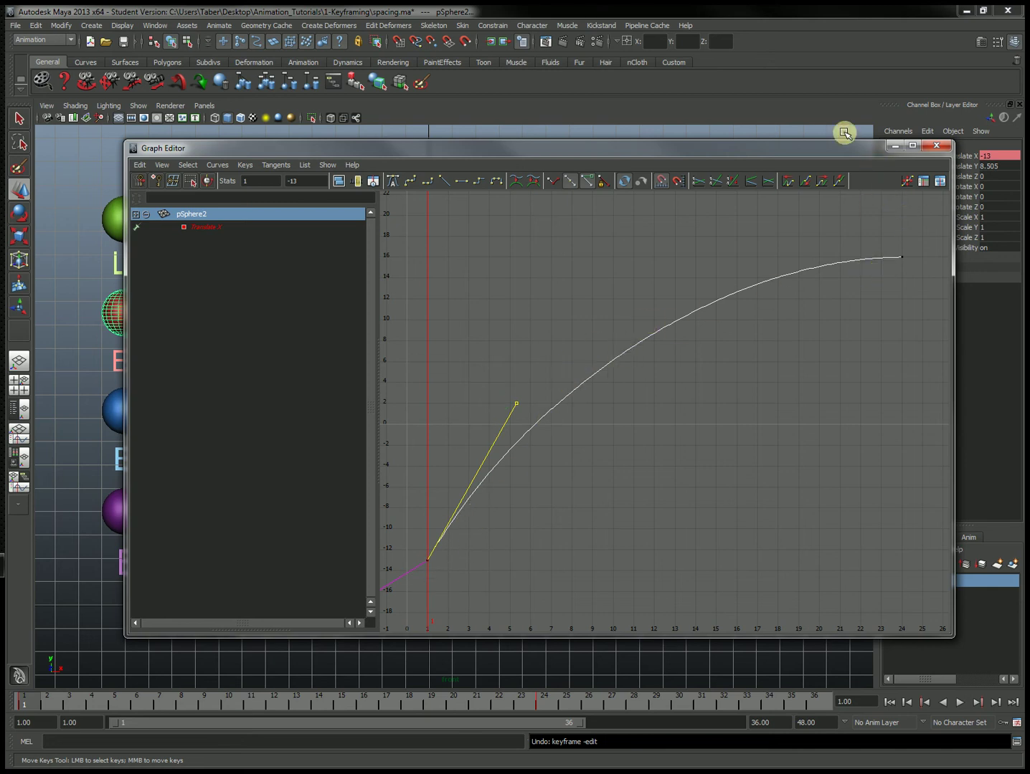
drag(838, 154, 901, 216)
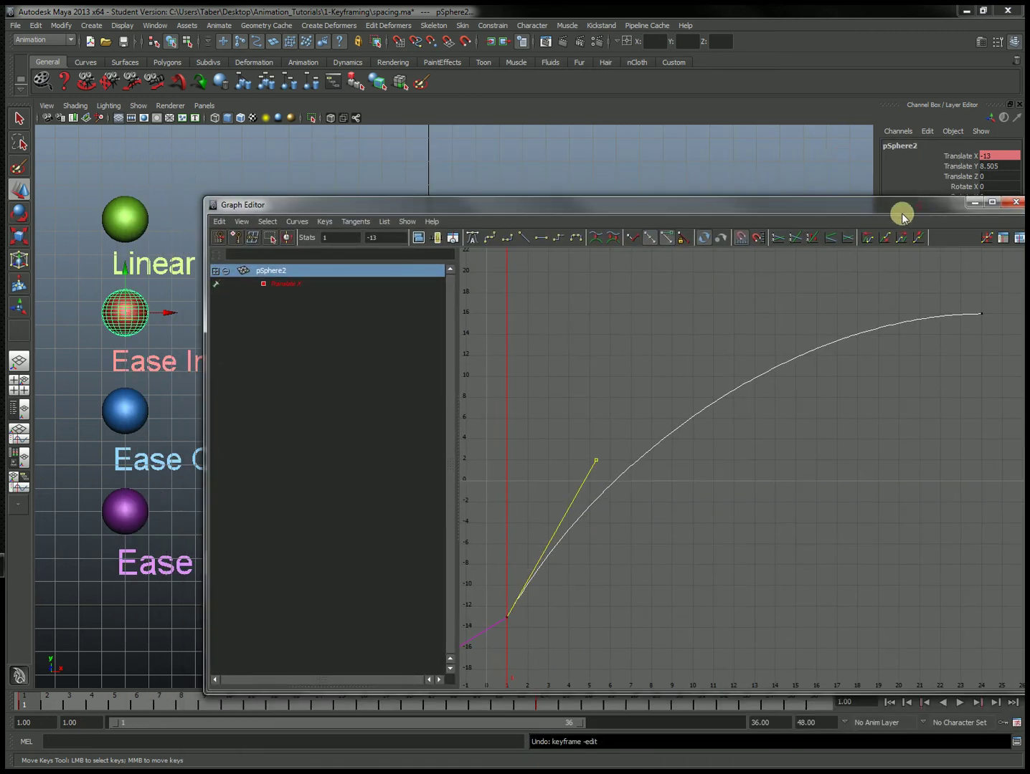
double_click(906, 206)
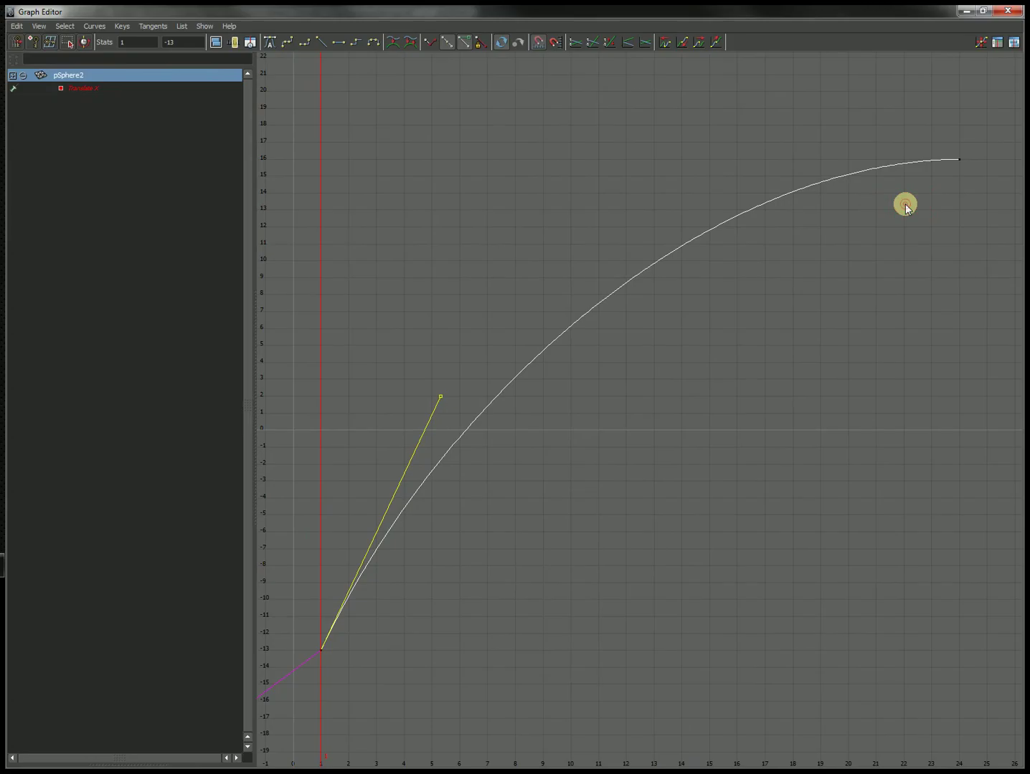
Minimize the Graph Editor, preview the animation stopping at frame 29, then reopen the editor.
click(967, 11)
click(172, 407)
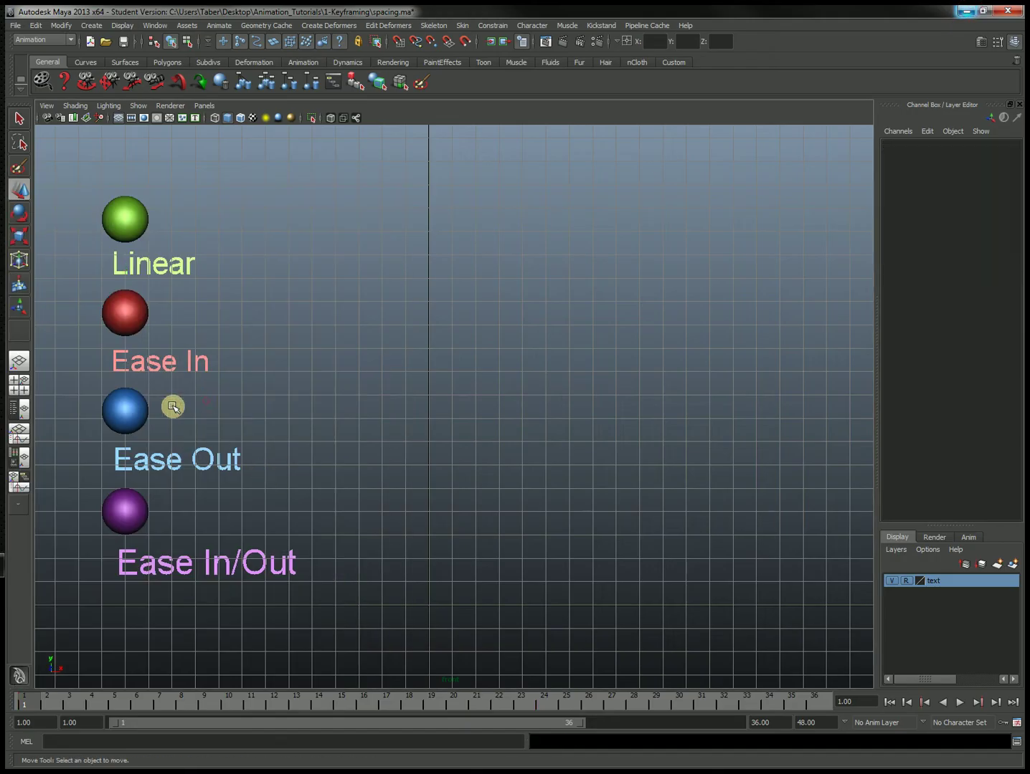
click(958, 703)
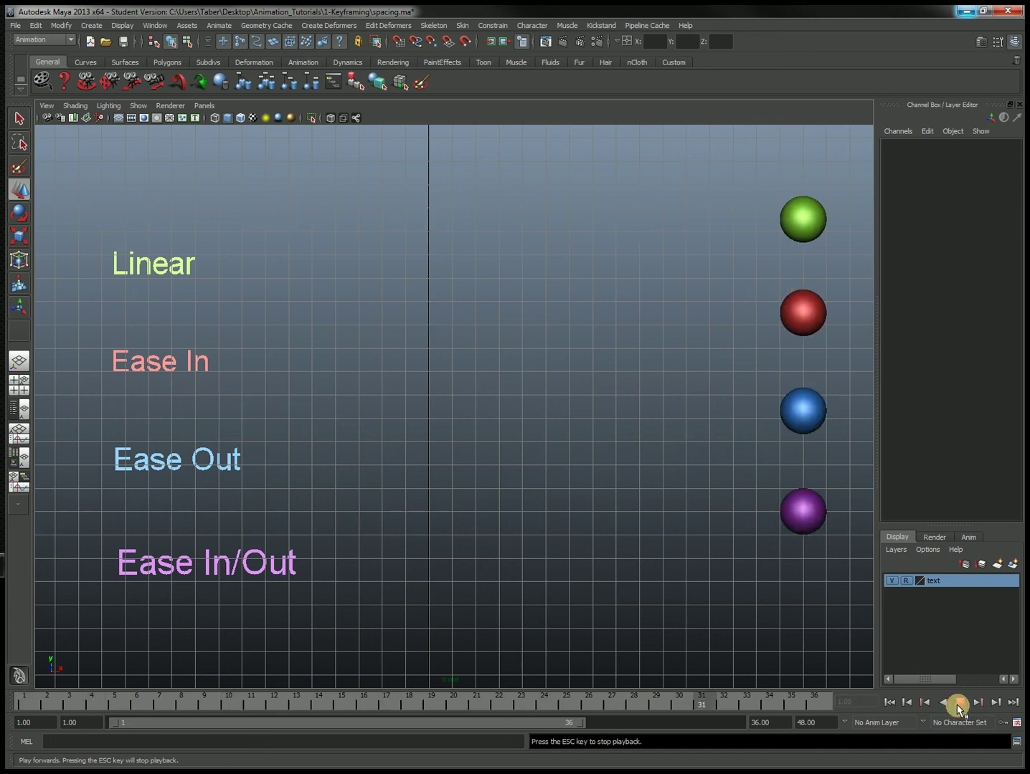
click(958, 703)
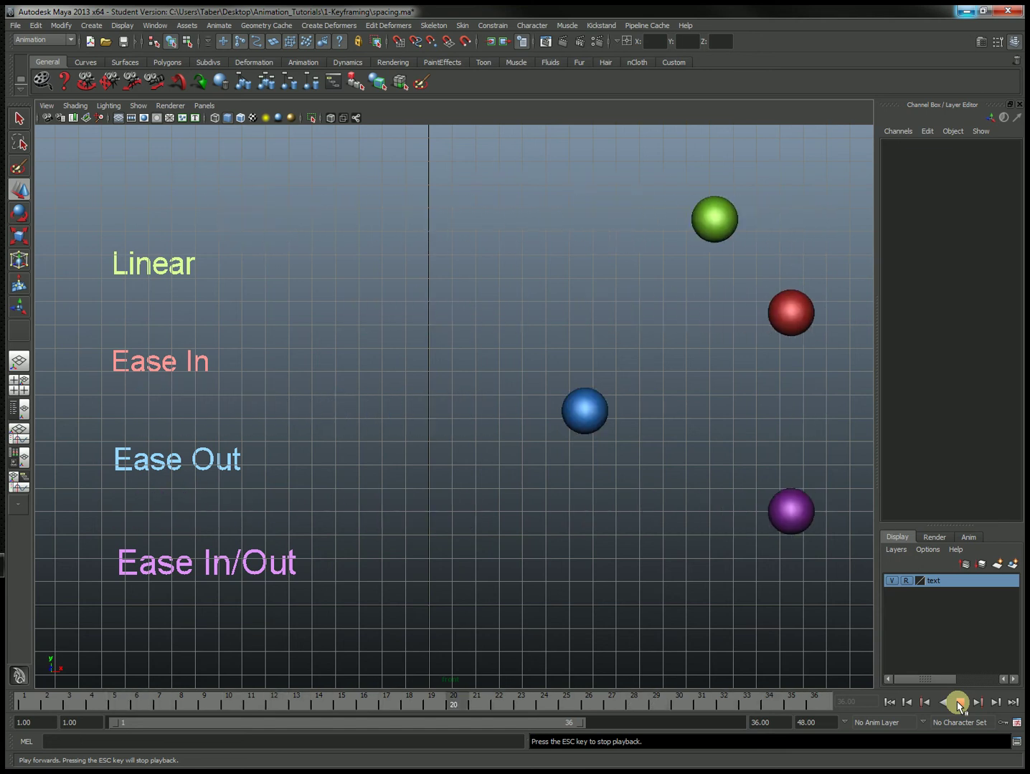
click(958, 702)
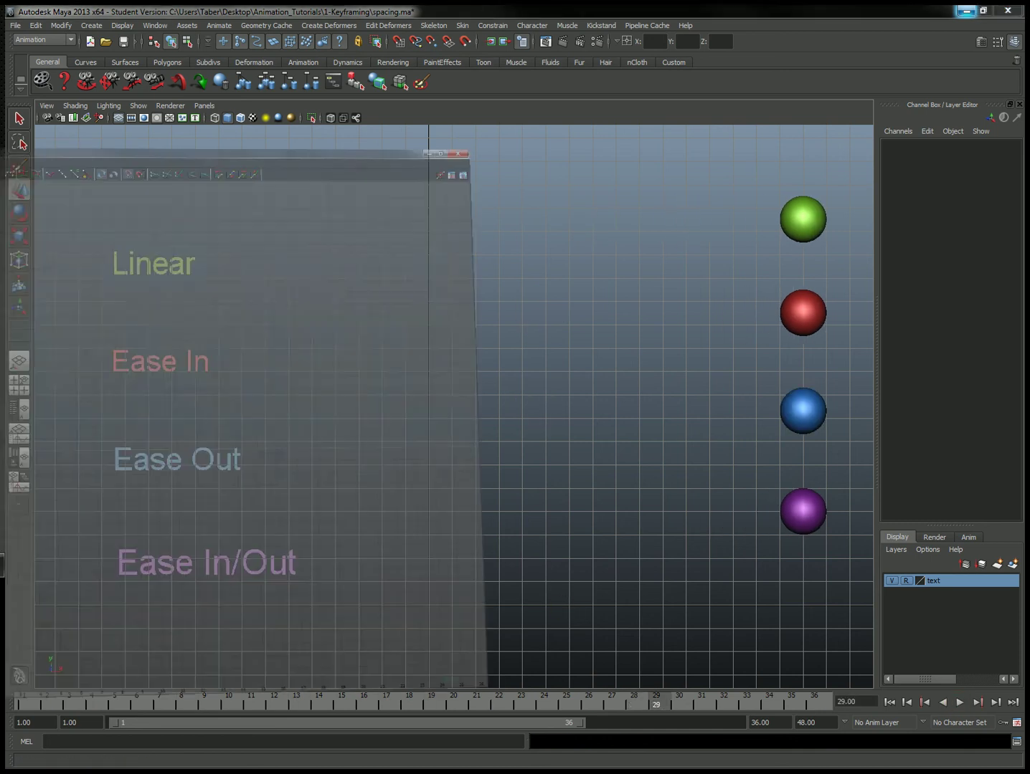
double_click(823, 10)
Select the blue Ease Out sphere, resize the Graph Editor, and show only pSphere3's Translate X curve.
click(990, 10)
drag(648, 14, 593, 530)
click(803, 410)
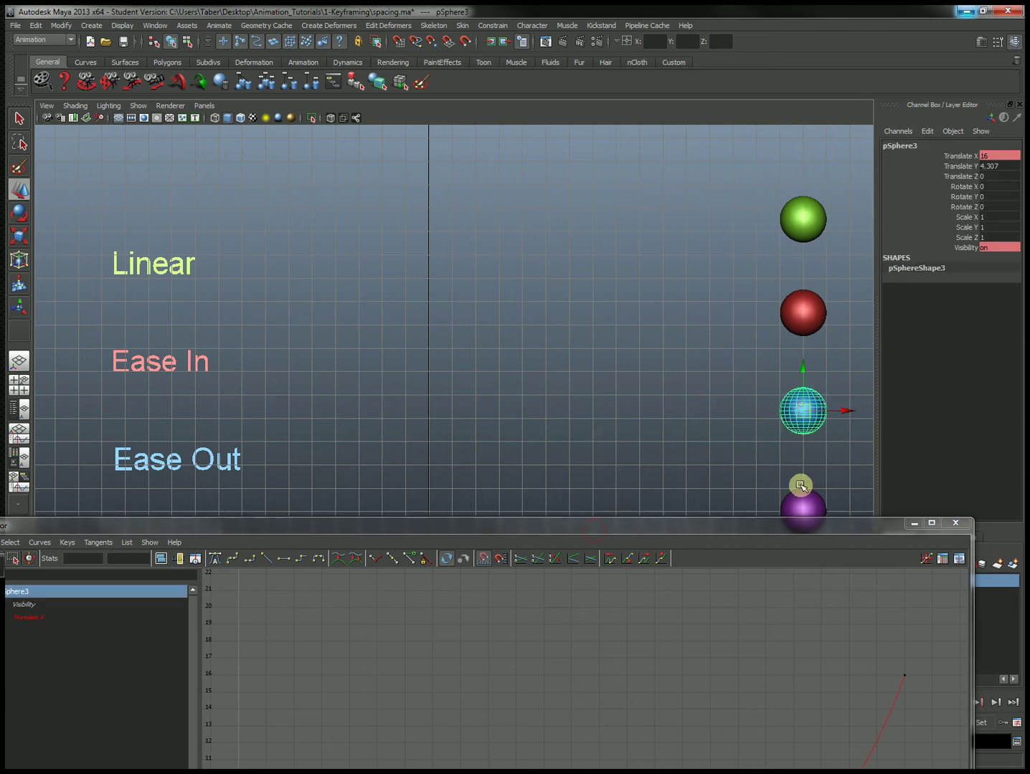
drag(728, 529, 768, 113)
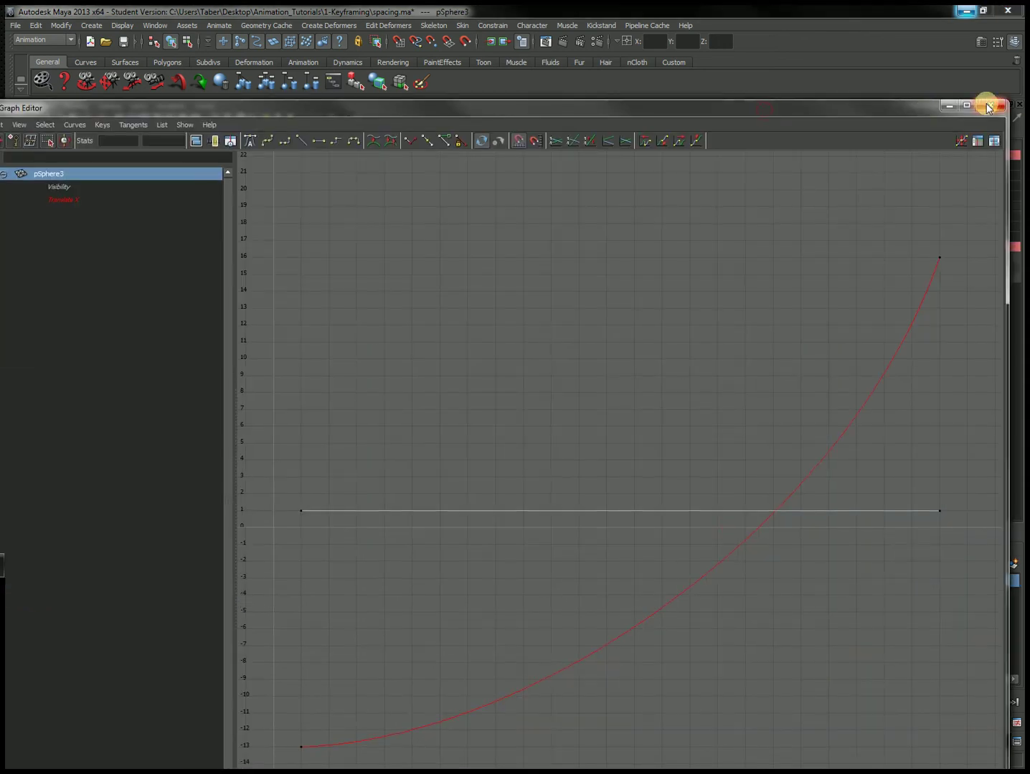
drag(1006, 101, 836, 340)
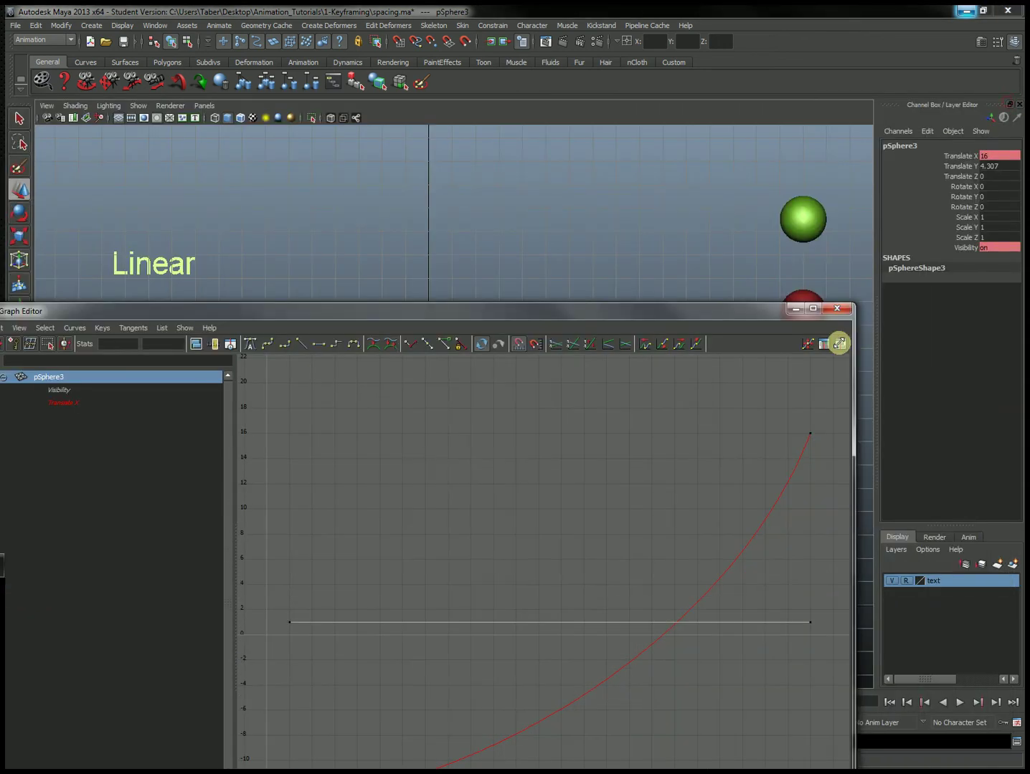
drag(730, 340, 820, 161)
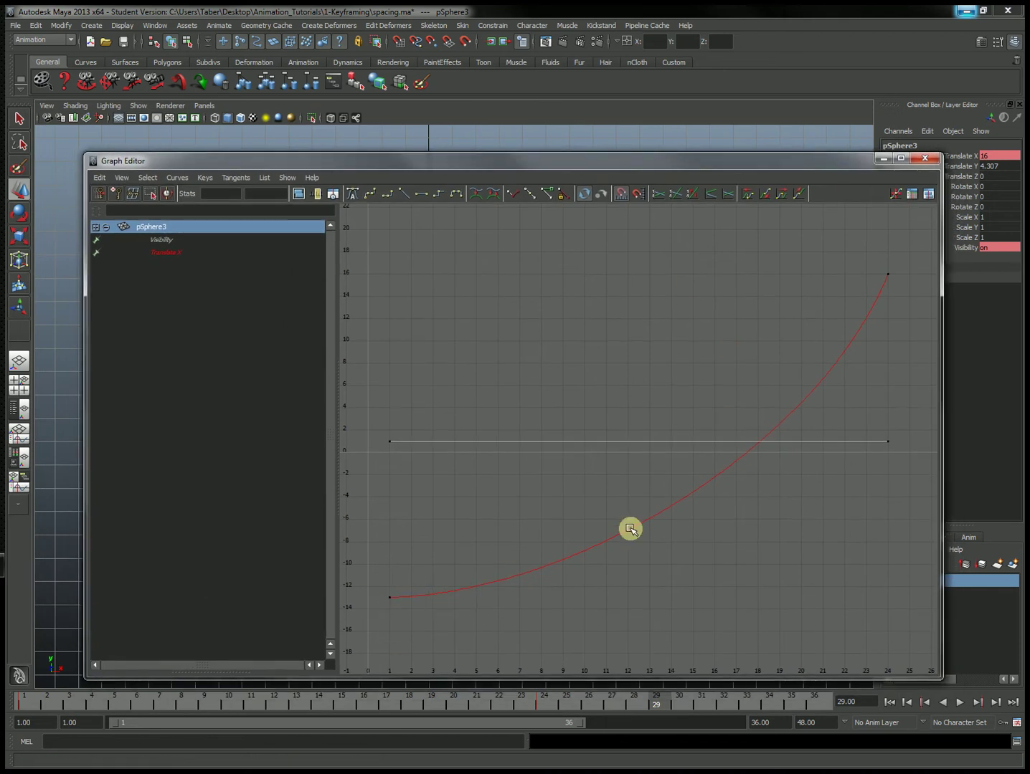
click(161, 253)
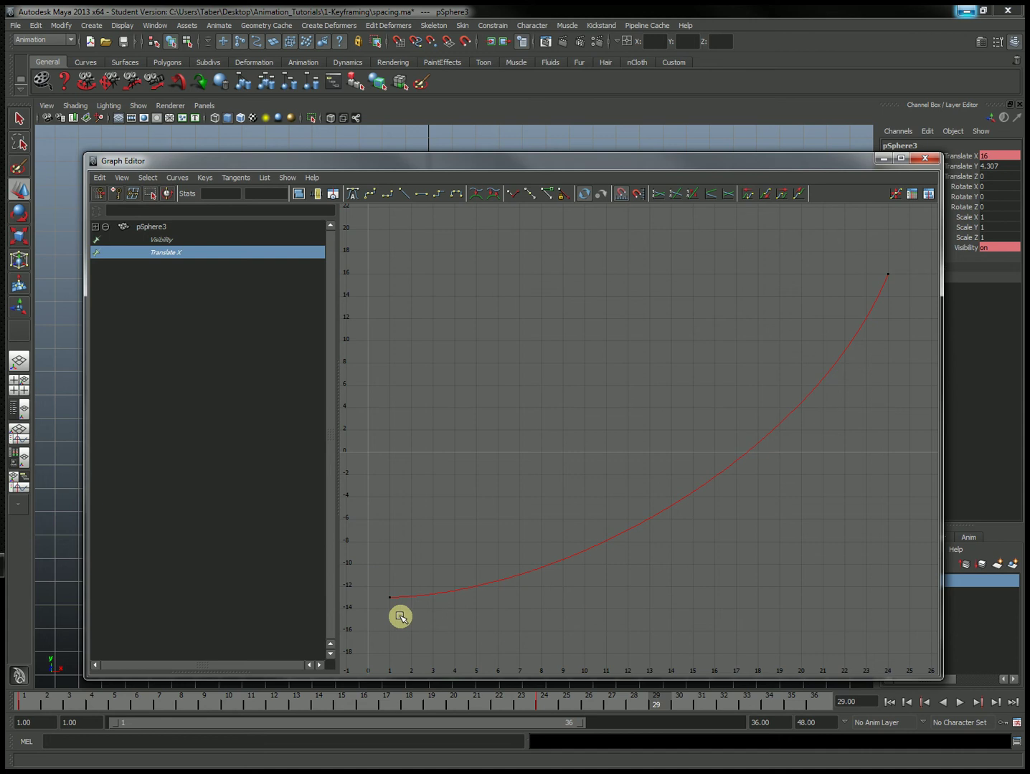
Raise the frame-1 key's out-tangent handle to reshape the curve's start.
drag(379, 555, 523, 668)
drag(542, 494, 603, 663)
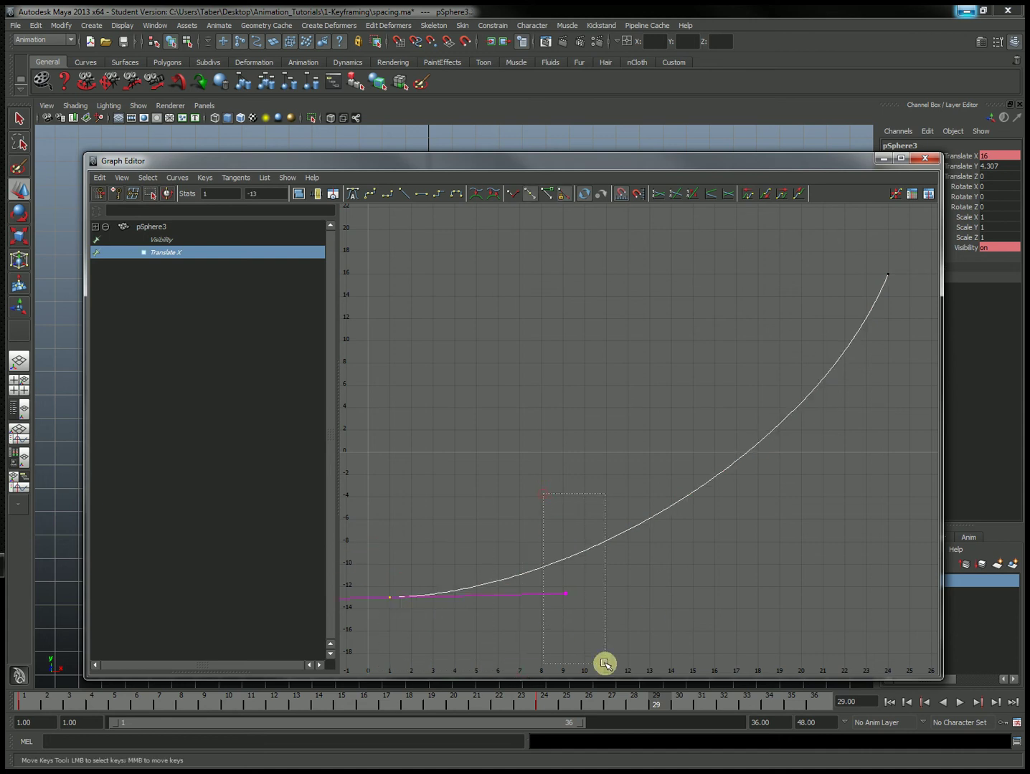
middle_drag(565, 594, 605, 571)
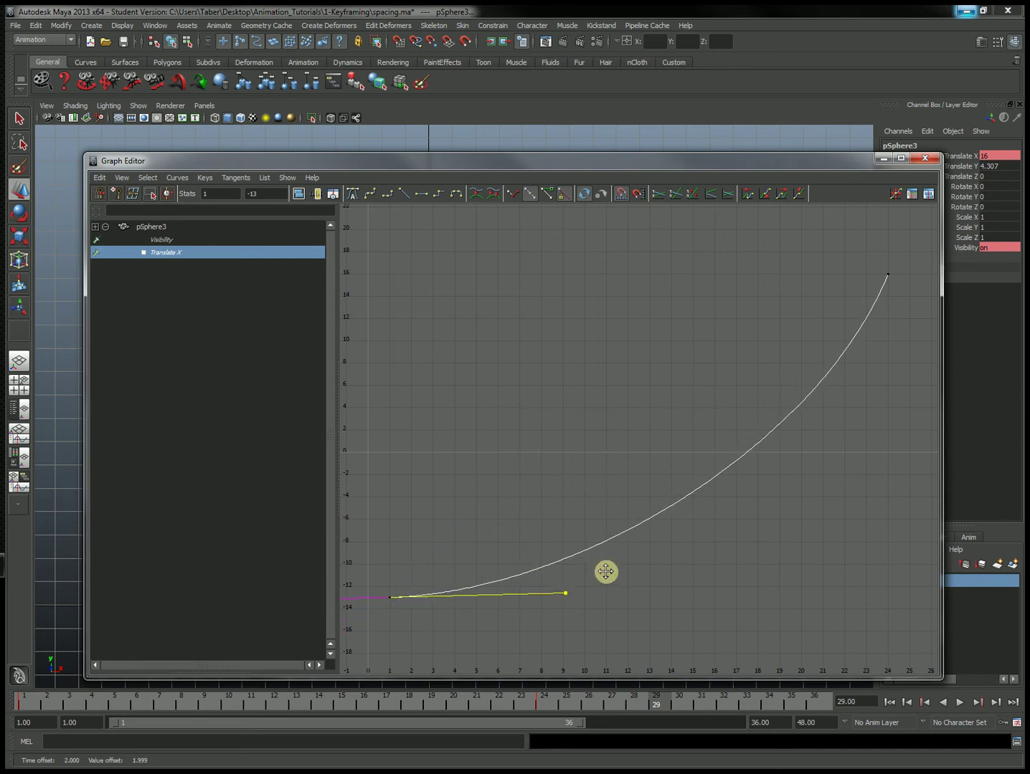
click(748, 556)
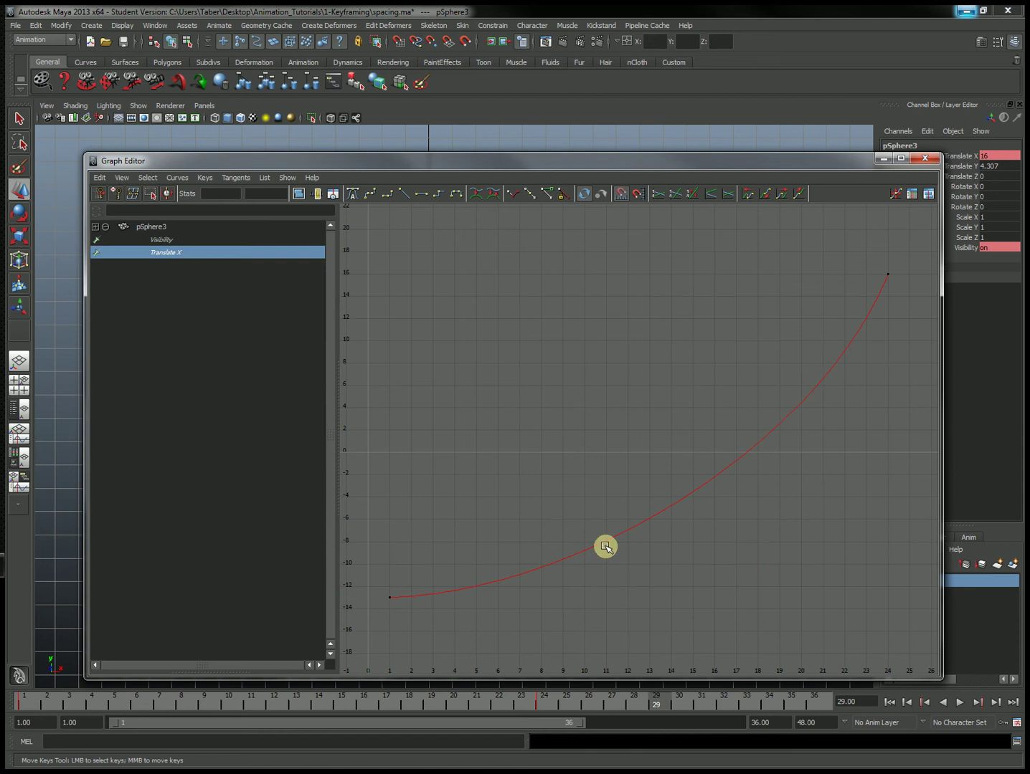
Set both keys to Flat, then Linear tangents so the curve runs straight from -13 to 16.
drag(909, 250, 355, 658)
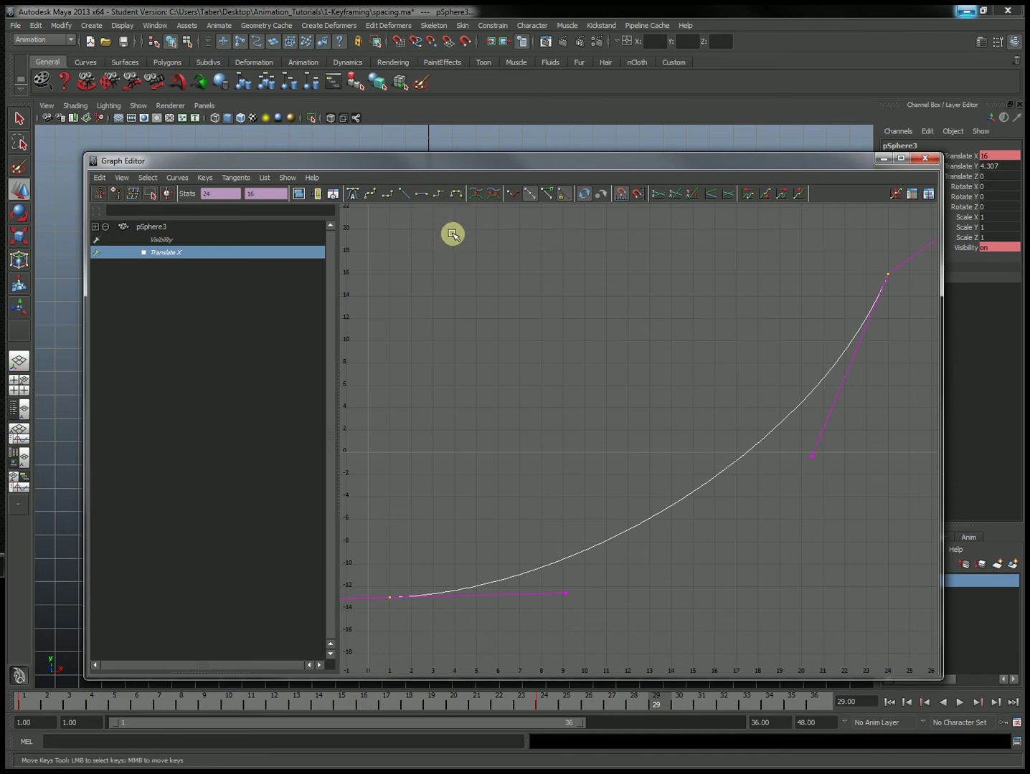
click(421, 196)
click(406, 195)
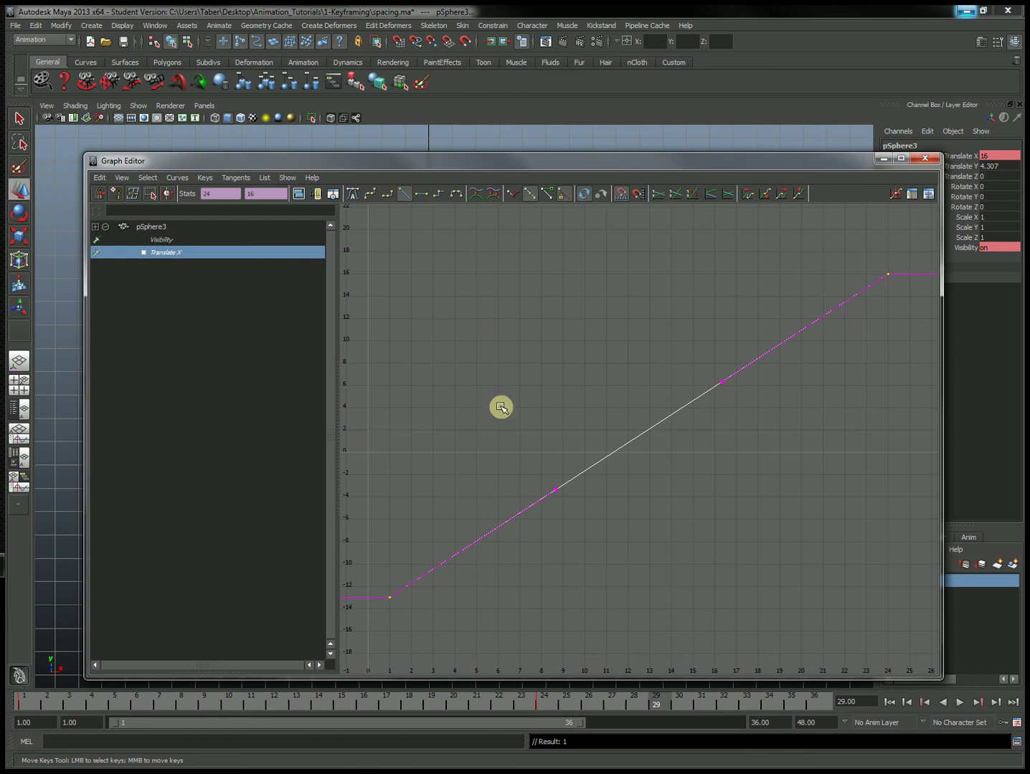
click(594, 522)
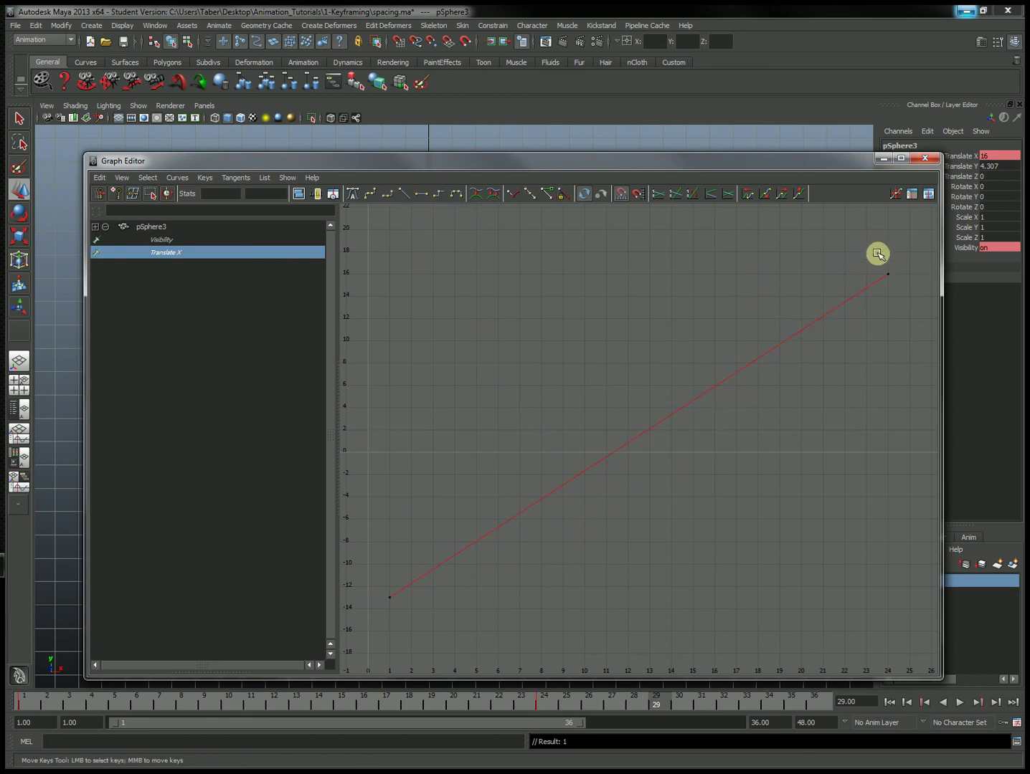
drag(757, 173, 762, 133)
Give the frame-1 key Flat tangents and the frame-24 key Linear tangents.
drag(393, 538, 482, 587)
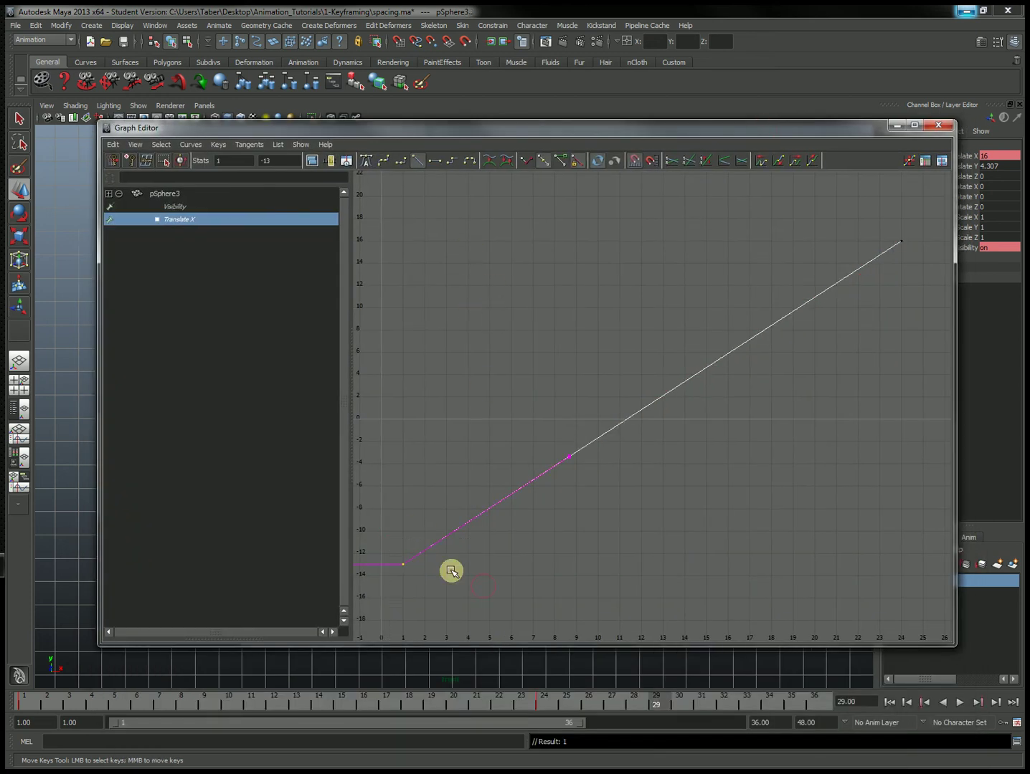
click(435, 163)
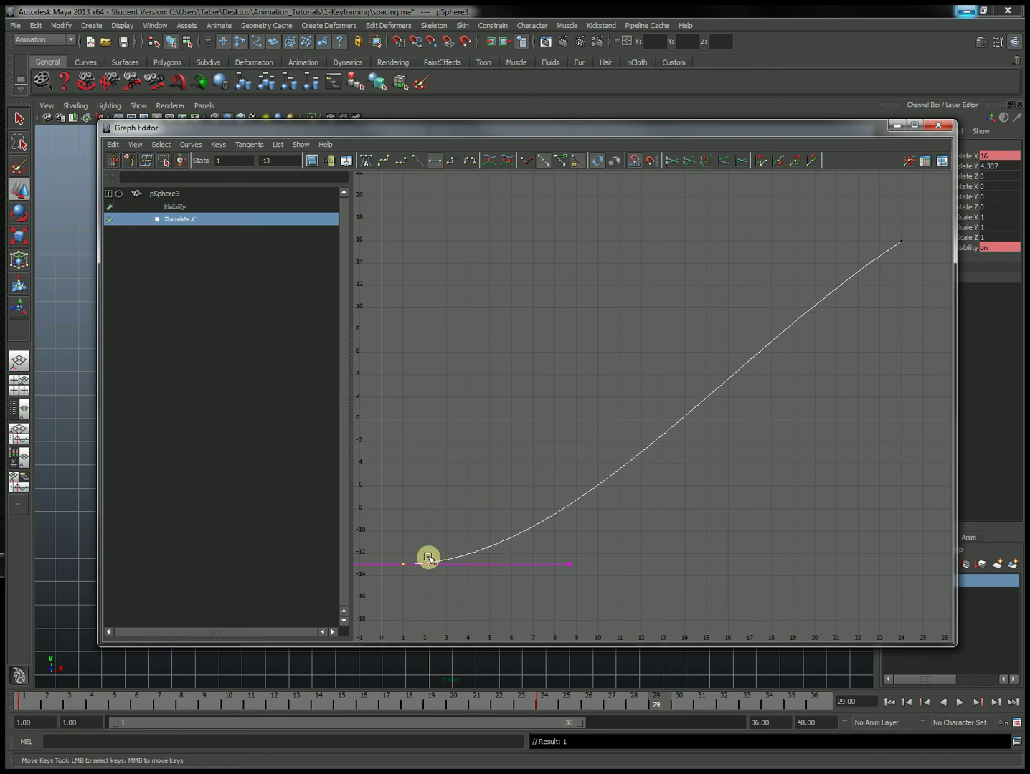
drag(883, 213, 938, 315)
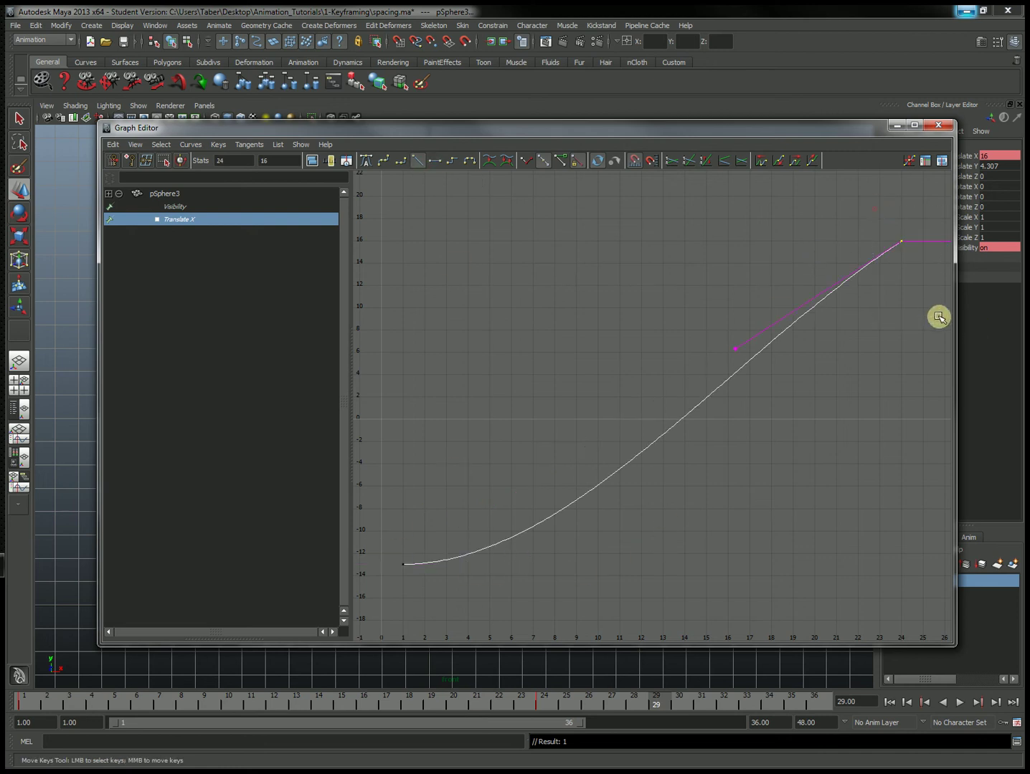
click(435, 162)
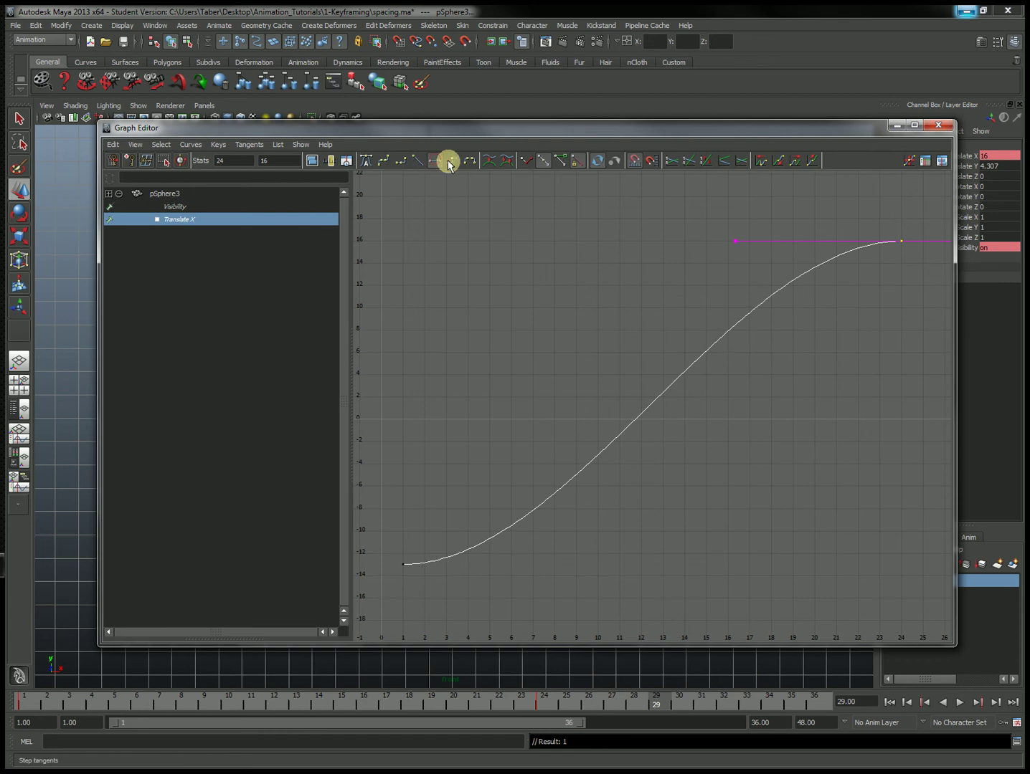
click(419, 160)
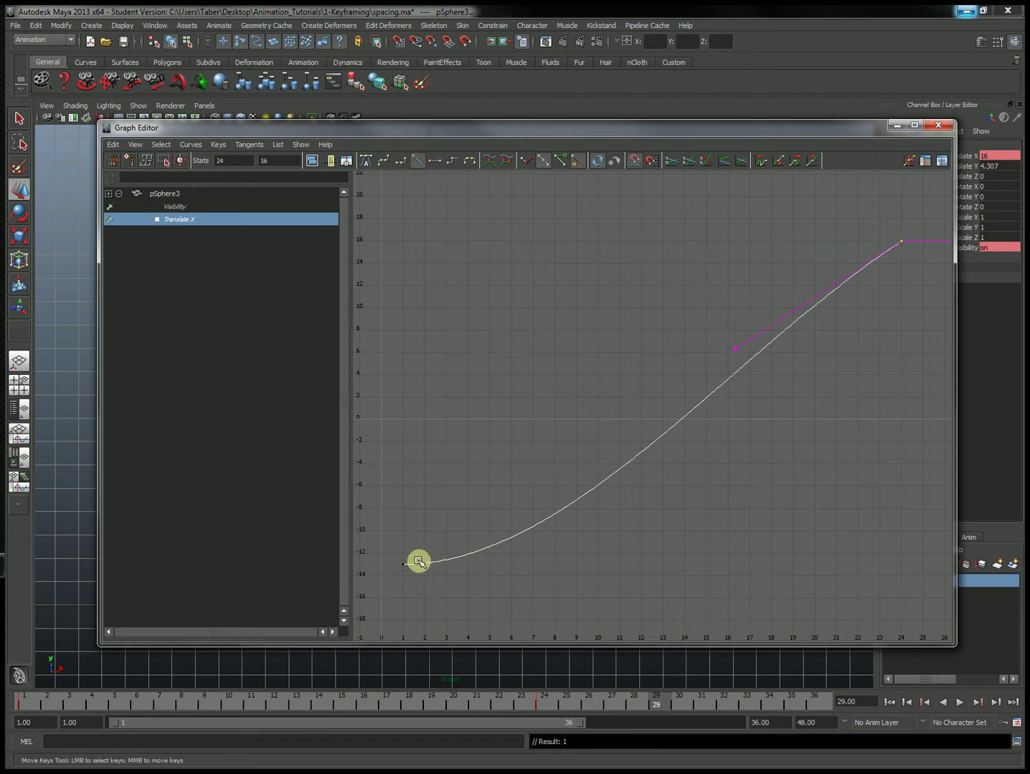
Pull the frame-24 in-tangent down to steepen the curve's end.
drag(802, 403, 748, 361)
middle_drag(739, 347, 849, 422)
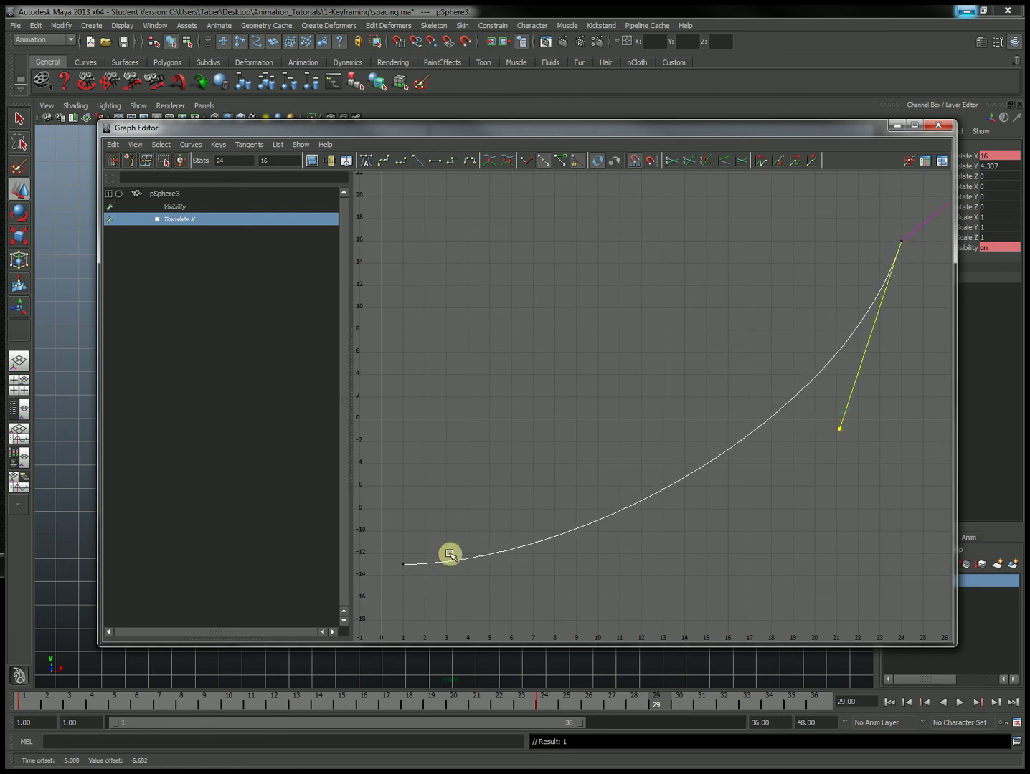
drag(483, 496, 370, 612)
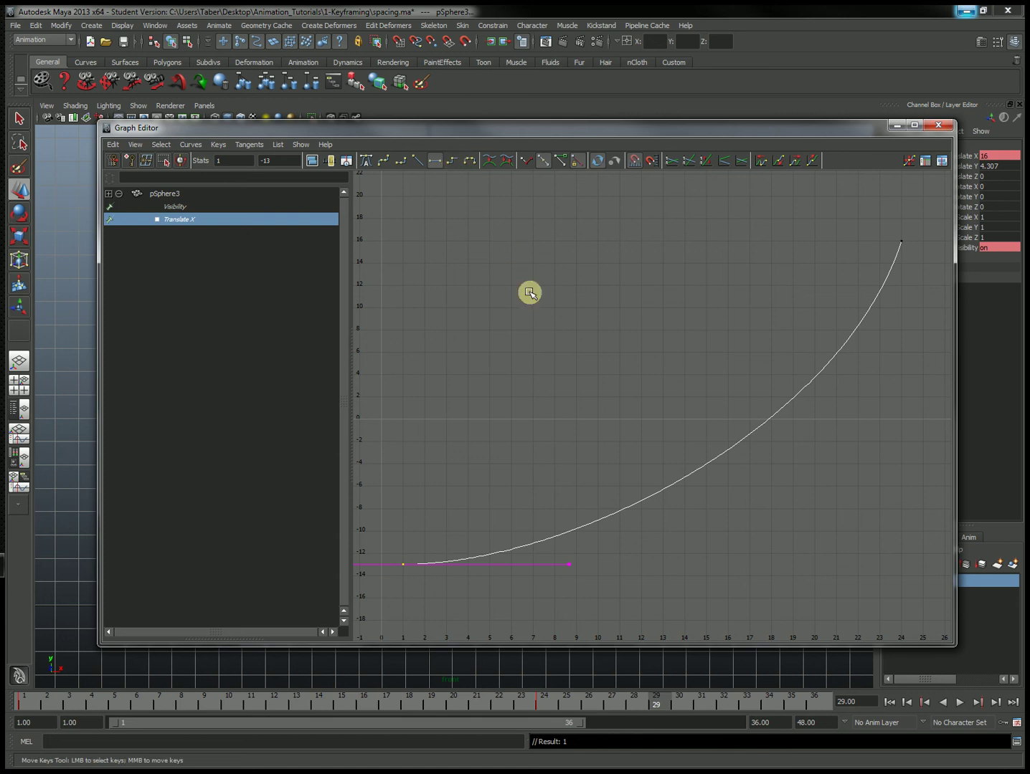
Minimize the Graph Editor and briefly preview the animation.
click(892, 126)
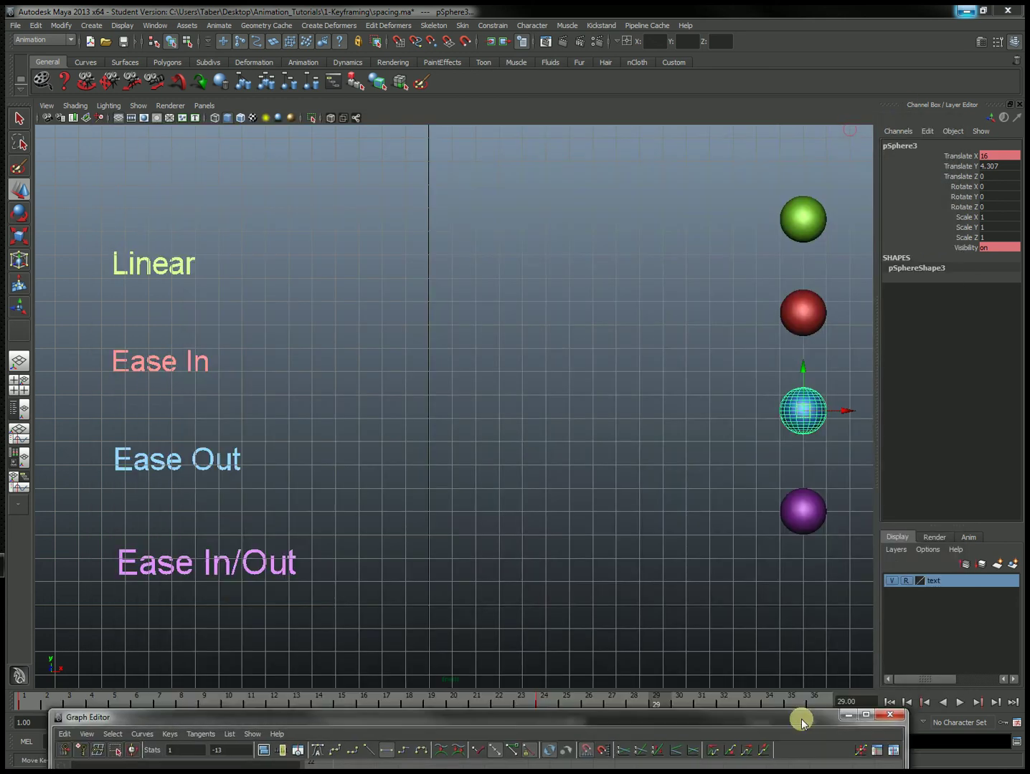
drag(801, 721, 788, 433)
click(834, 432)
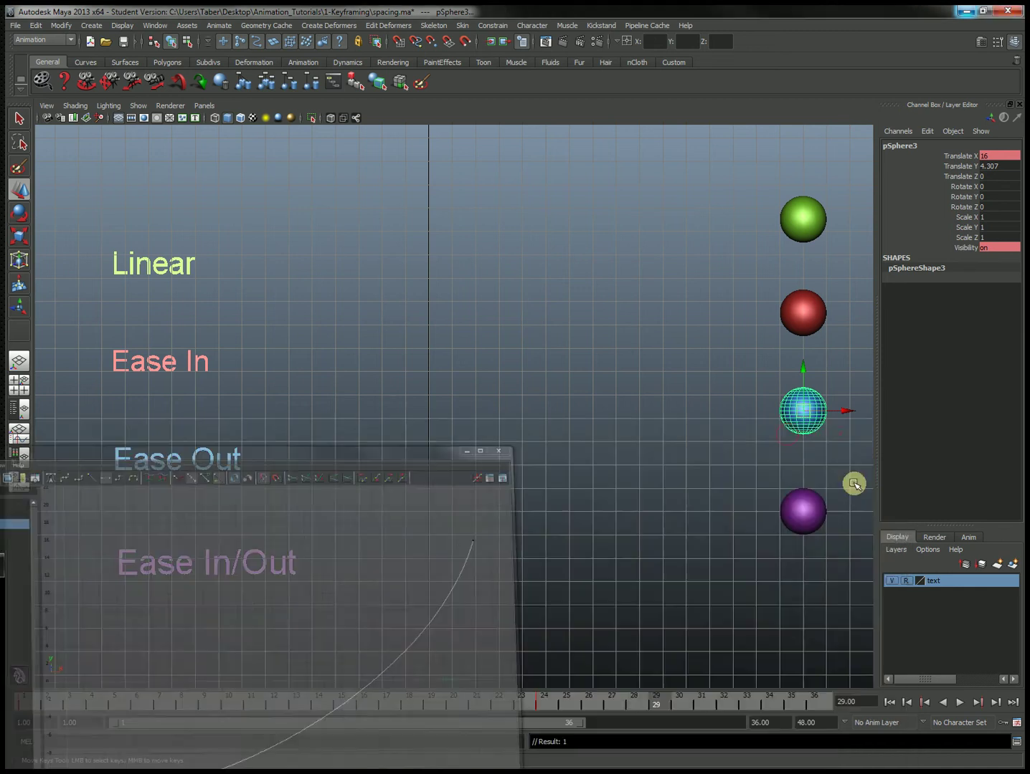
click(960, 704)
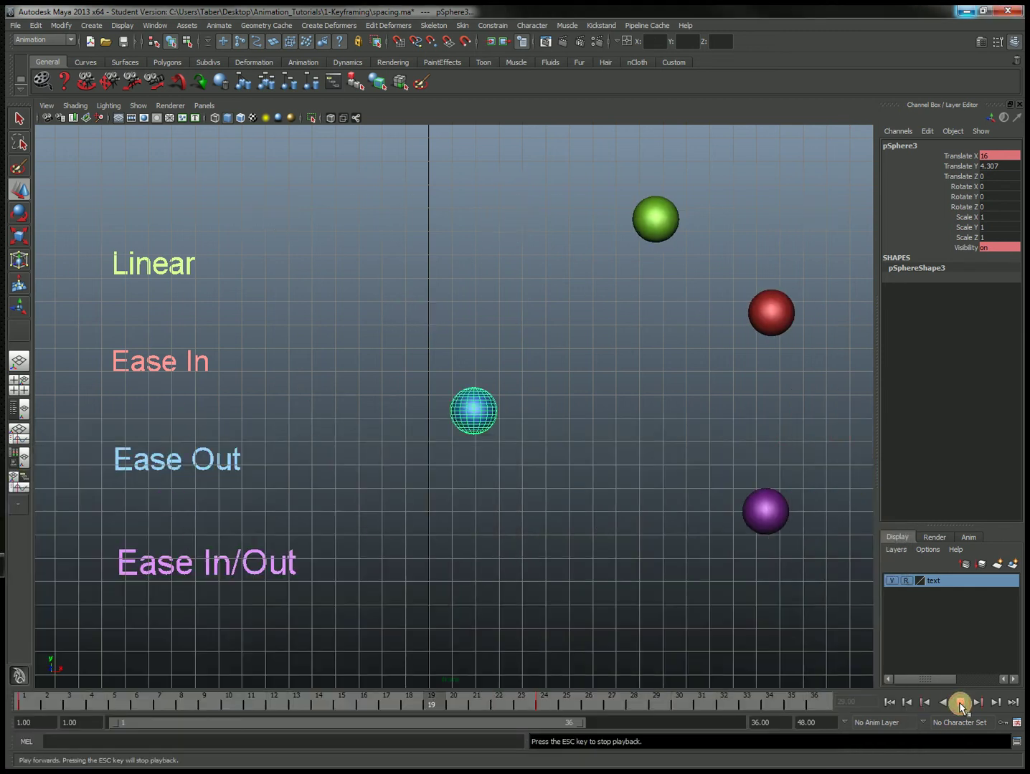
click(959, 703)
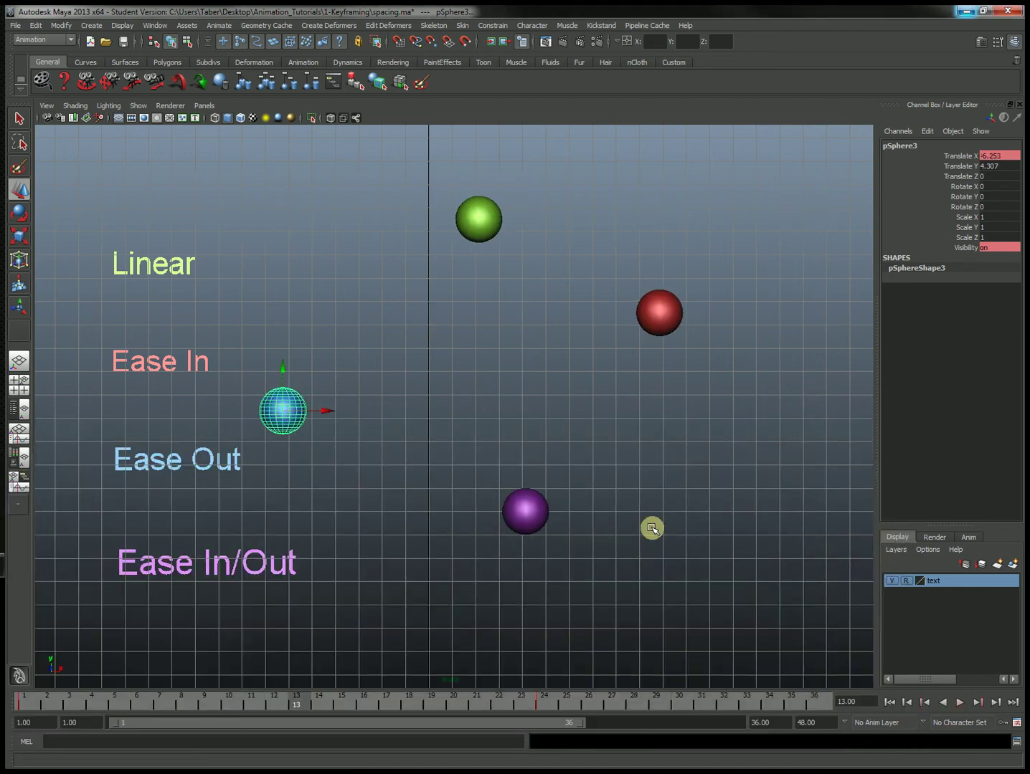
Select the purple Ease In/Out sphere, replay from frame 1, and stop at frame 14.
click(521, 524)
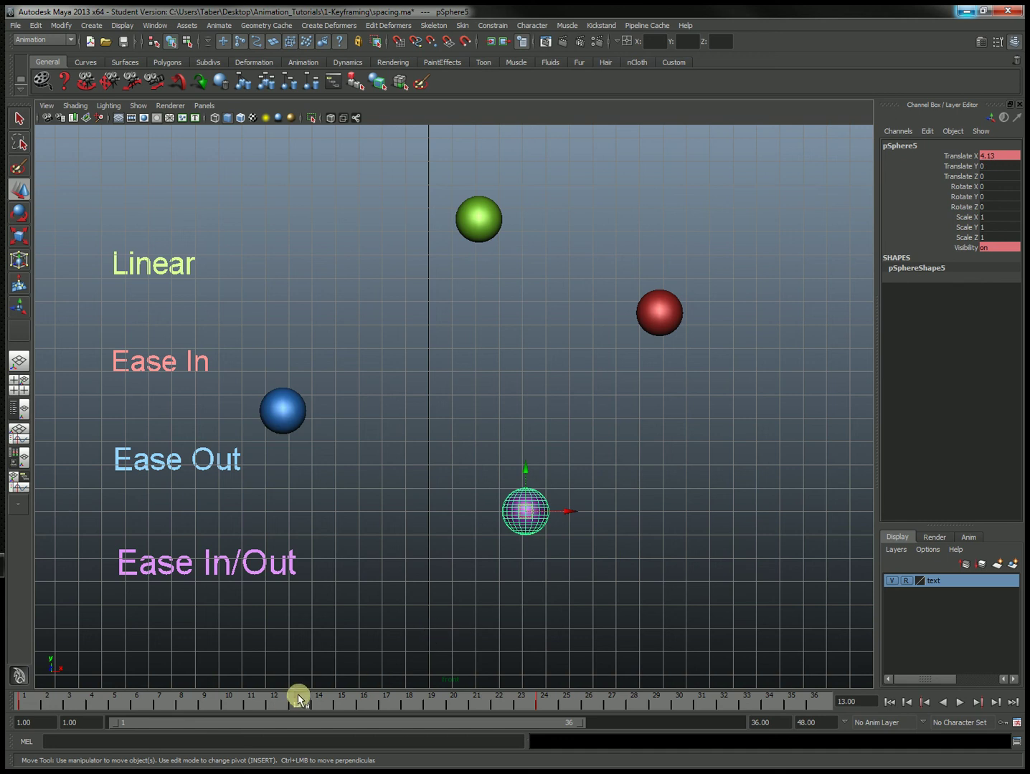
drag(298, 701, 26, 704)
click(960, 703)
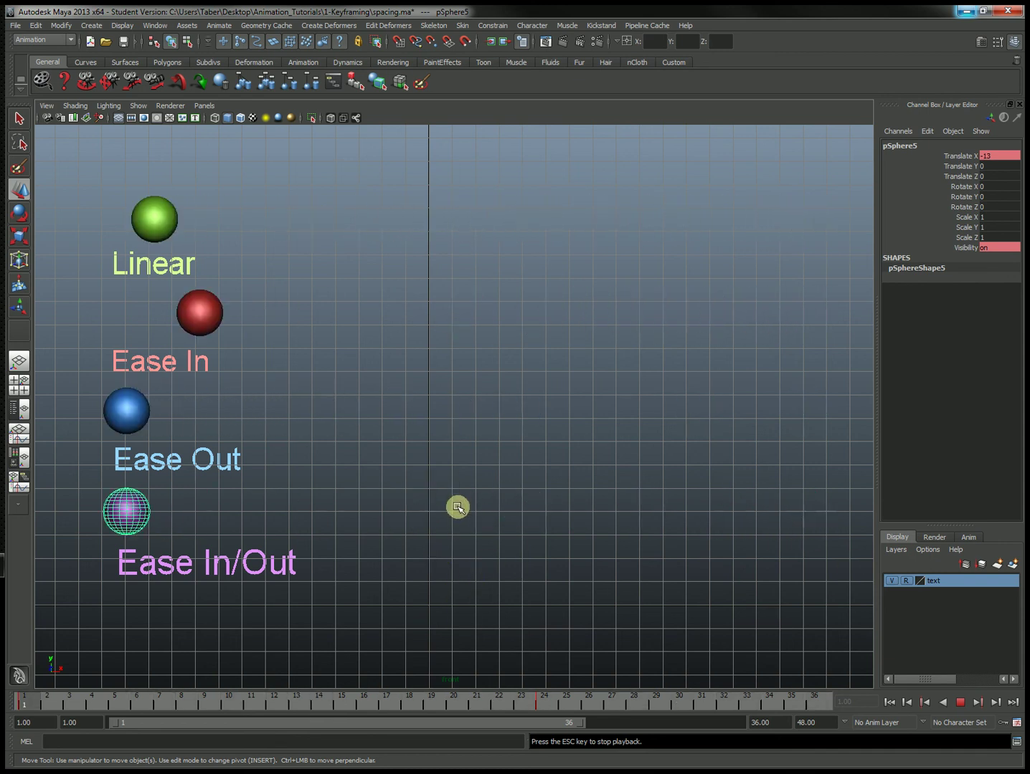
click(961, 702)
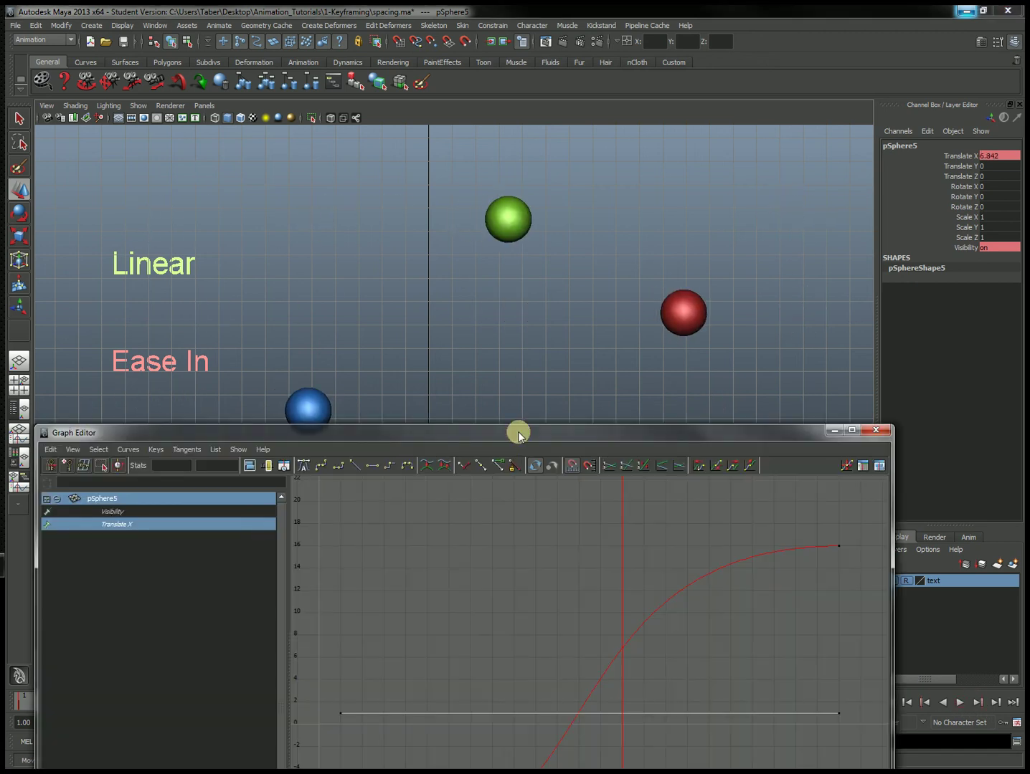
Display pSphere5's Translate X curve, inspect its first and last keys, then minimize the Graph Editor.
drag(519, 430, 524, 122)
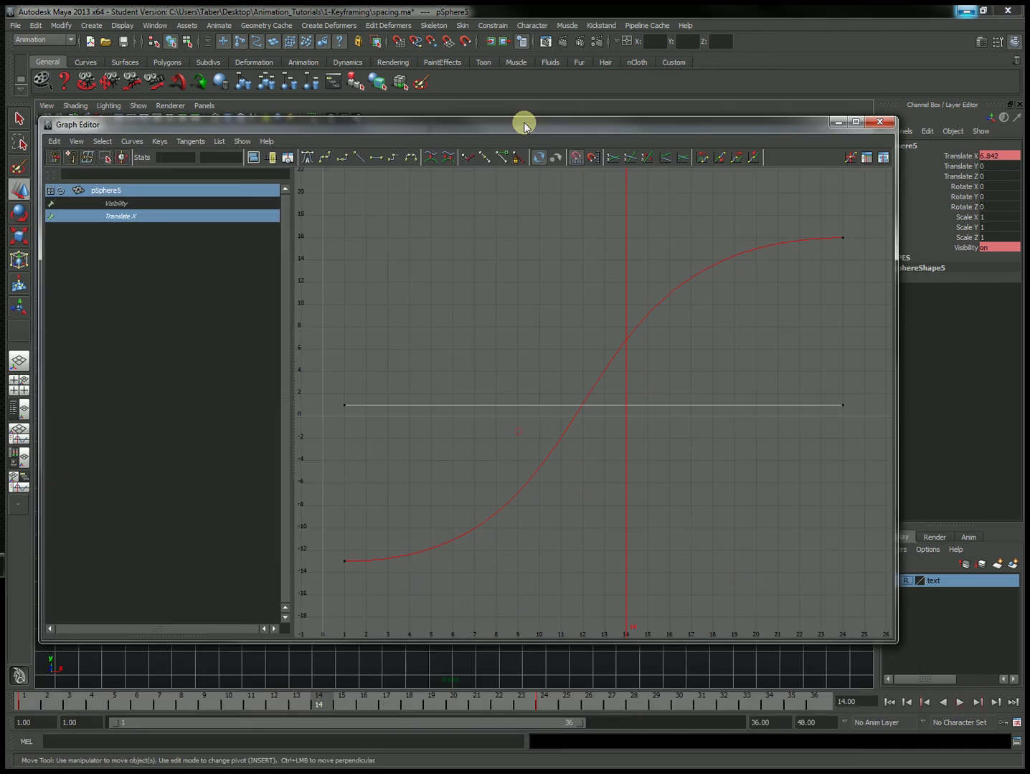
click(126, 215)
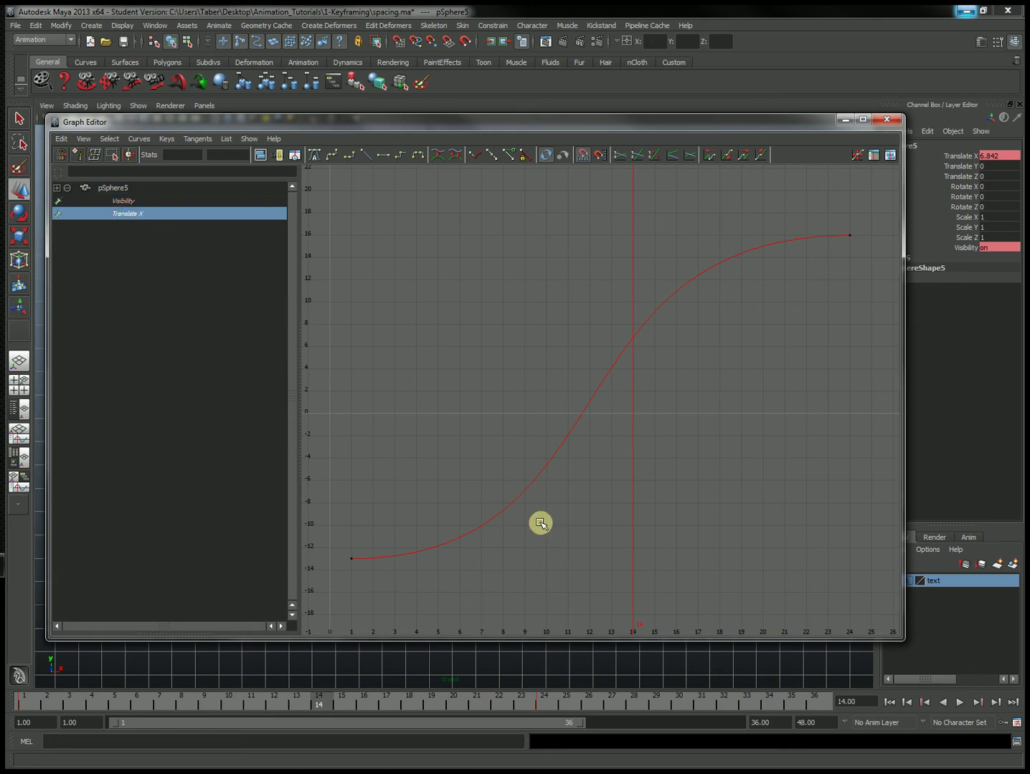
drag(338, 539, 482, 606)
click(653, 456)
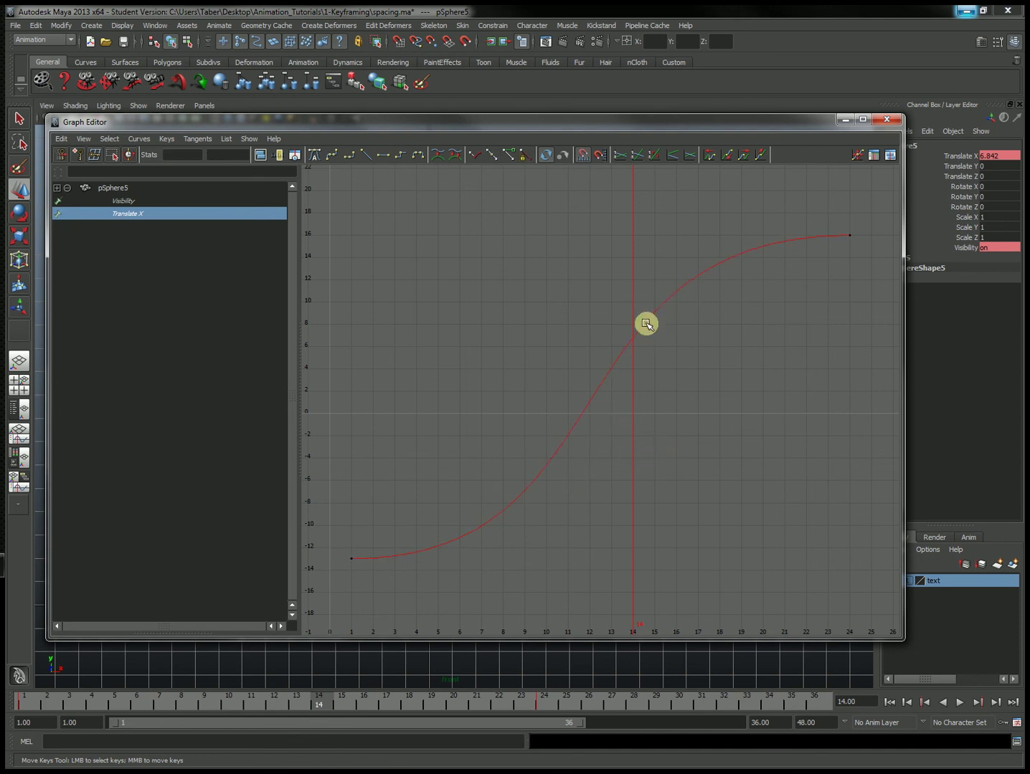
drag(873, 261, 879, 276)
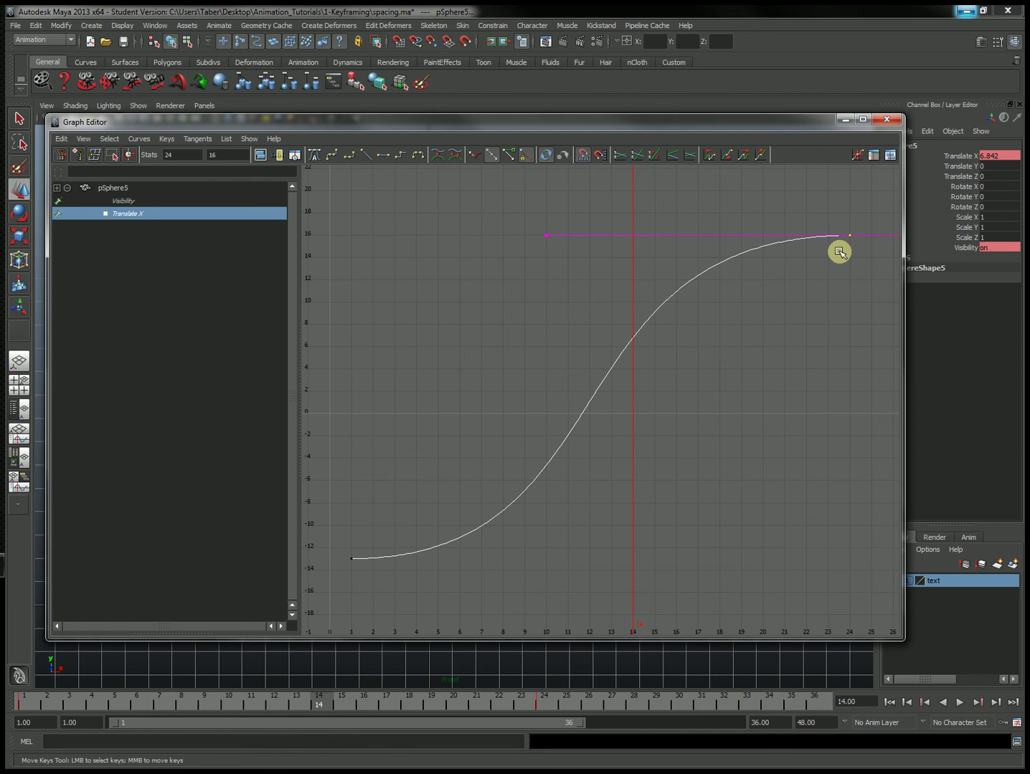
drag(394, 499, 337, 601)
click(829, 285)
drag(822, 184, 885, 303)
click(829, 283)
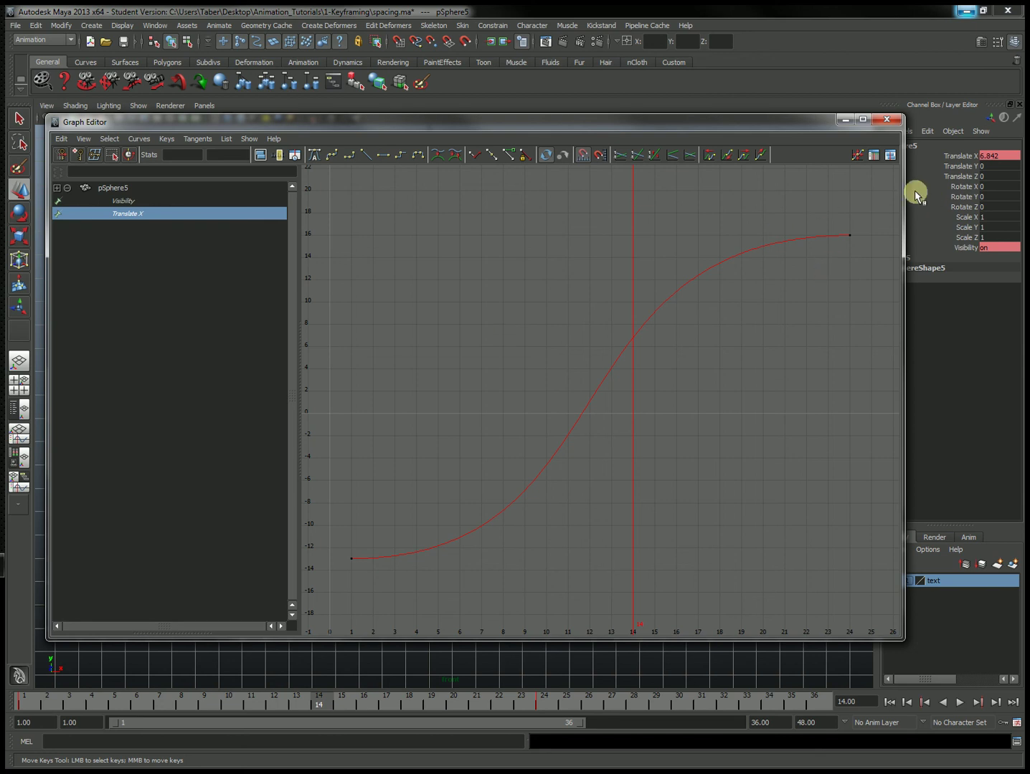
click(846, 121)
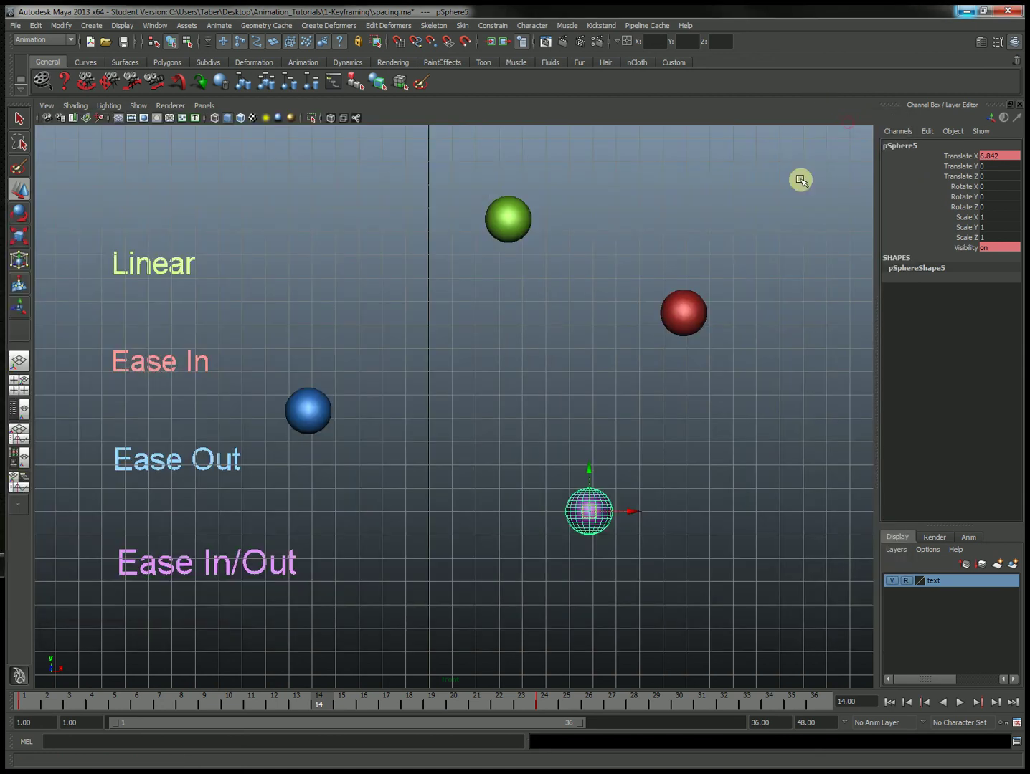
At frame 1, select all four spheres: Linear, Ease In, Ease Out and Ease In/Out.
click(891, 703)
click(332, 303)
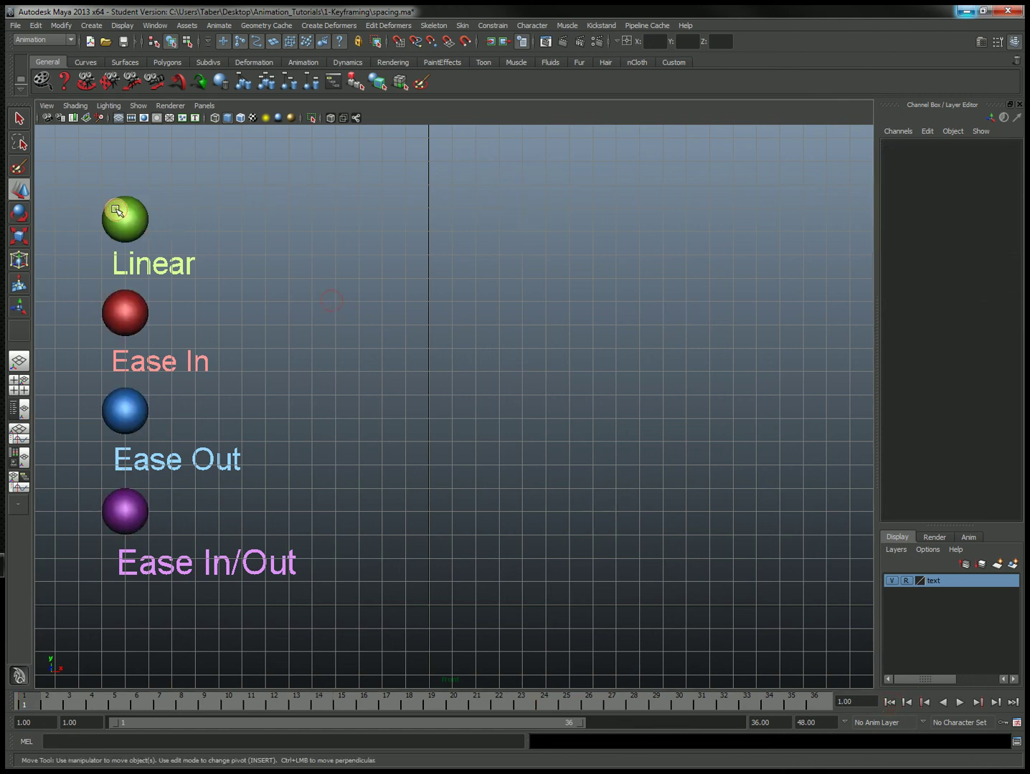
click(117, 211)
shift+click(136, 310)
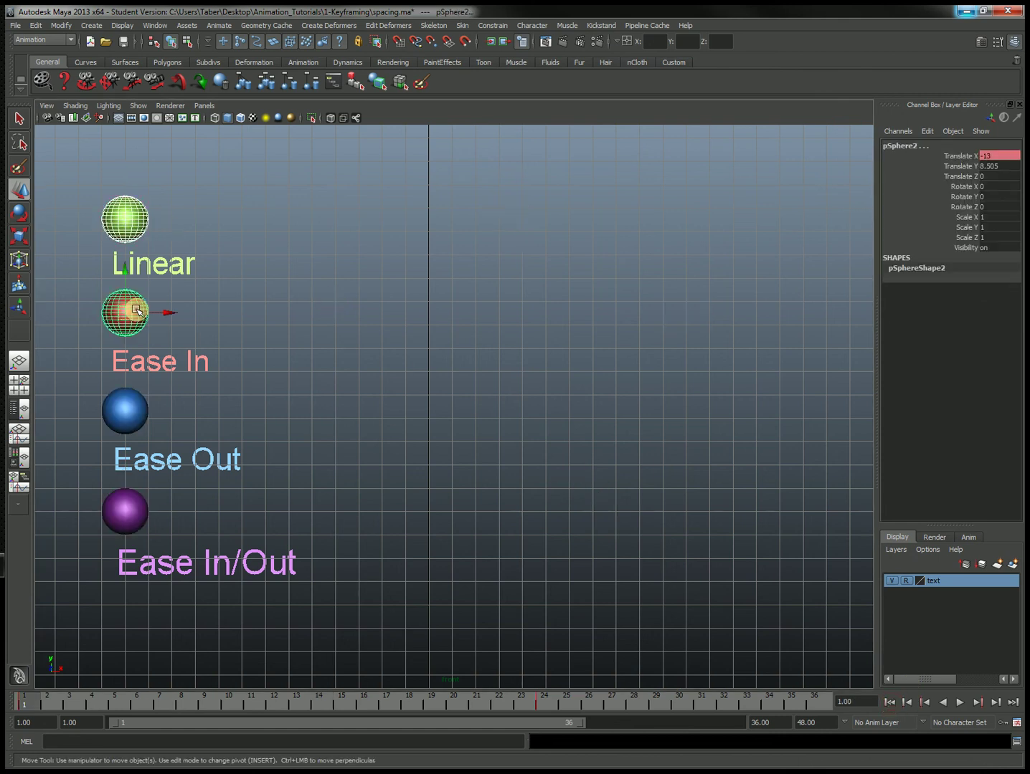
shift+click(130, 420)
shift+click(131, 509)
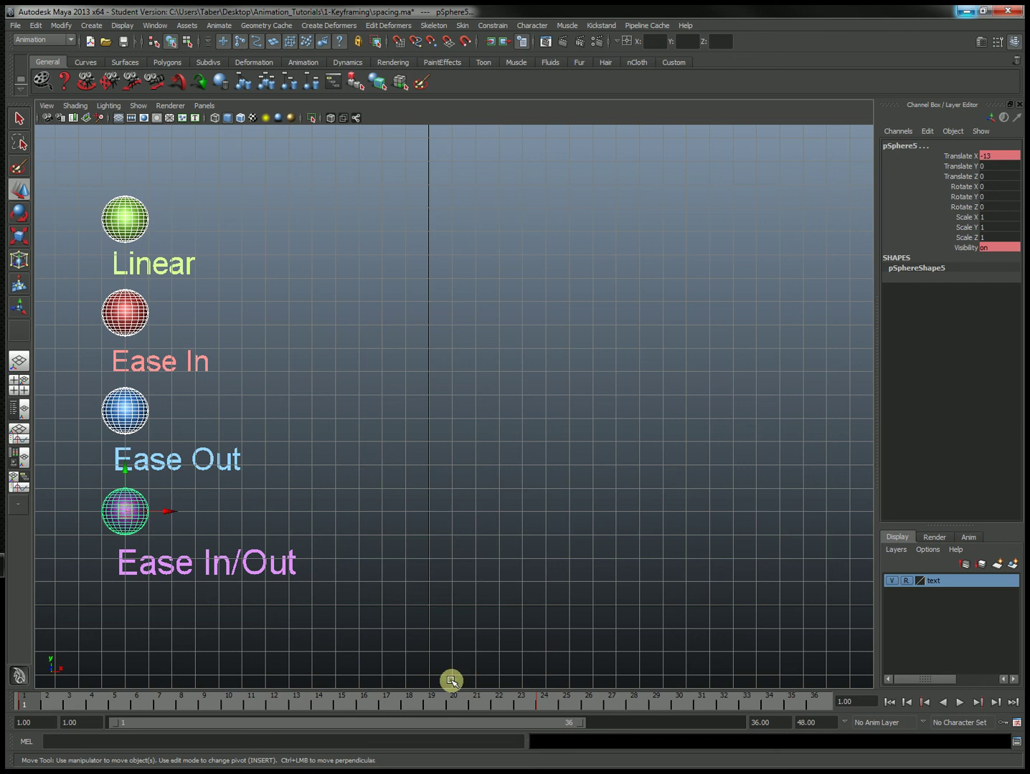
Delete all keys in the frame range 1 to 24 from the timeline.
click(551, 706)
shift+drag(551, 707, 33, 706)
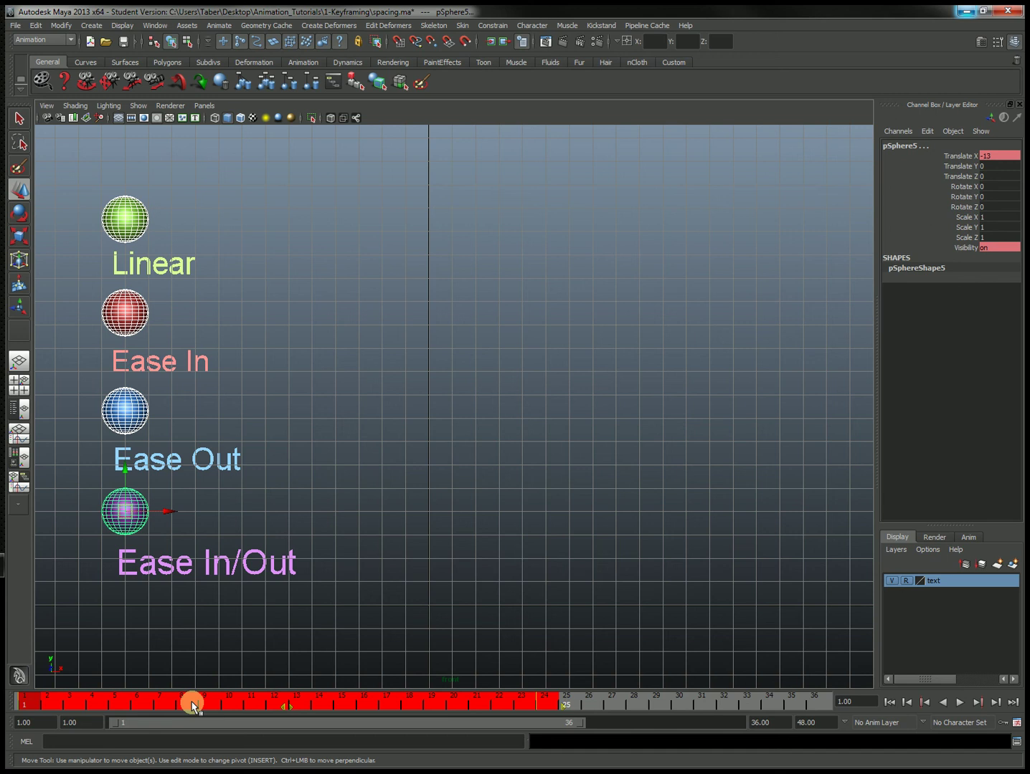
right_drag(188, 705, 237, 573)
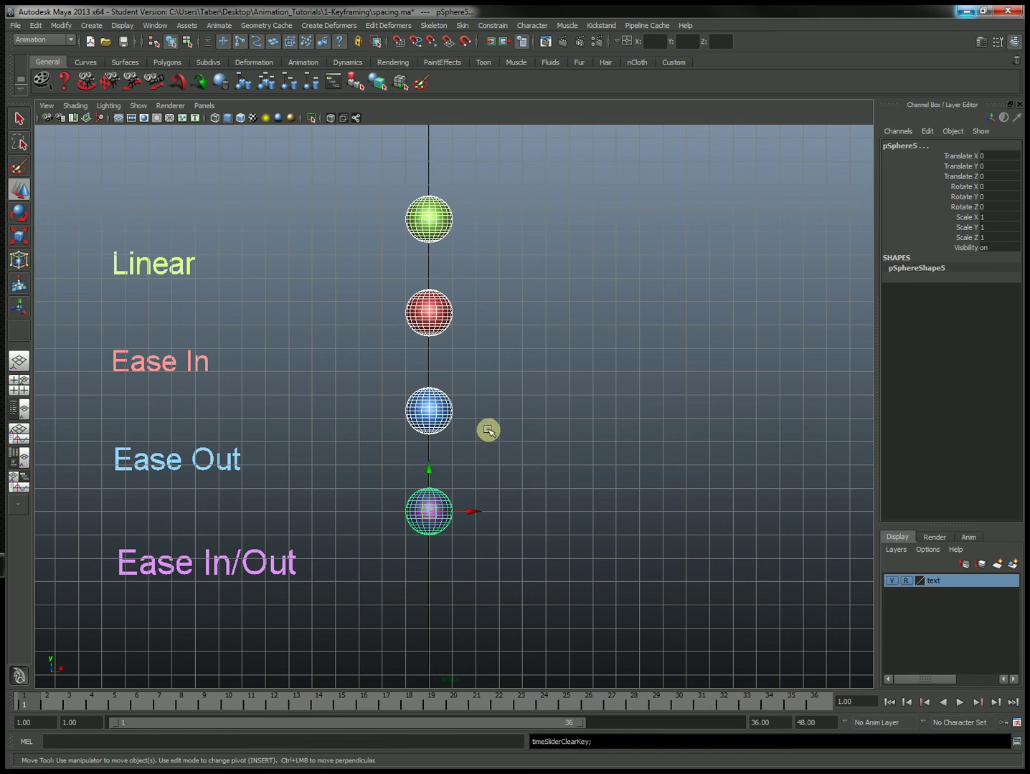
Move the four spheres left, set Translate X to -12 and key it at frame 1.
drag(473, 513, 194, 515)
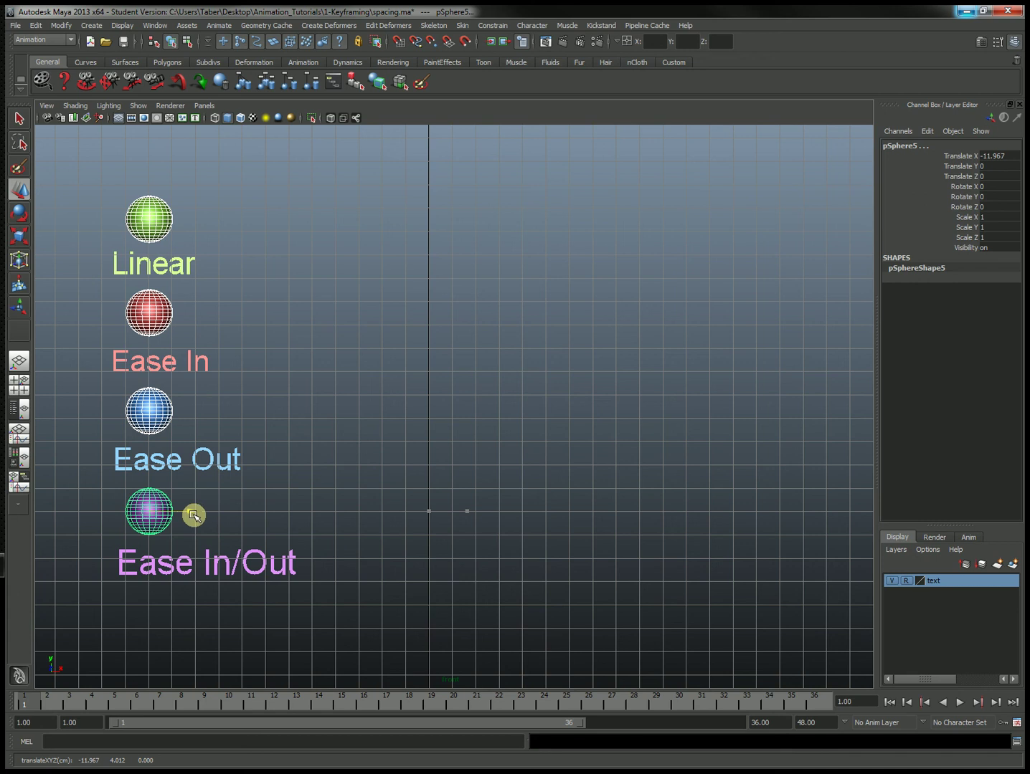
click(995, 156)
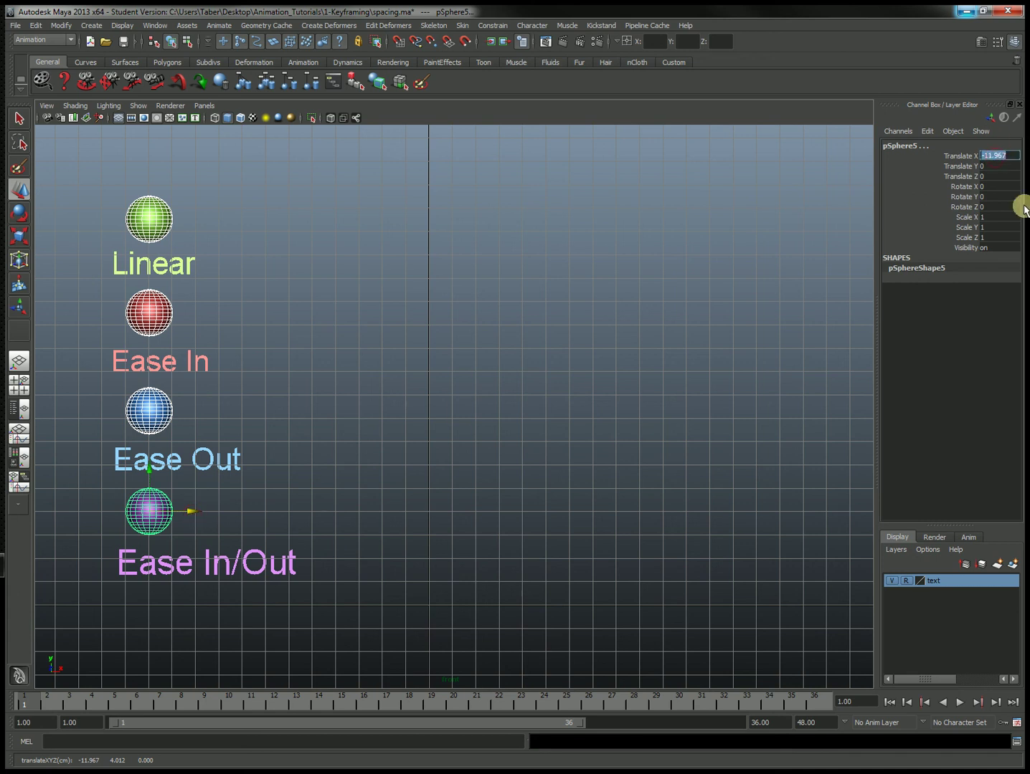
text(-12)
key(Return)
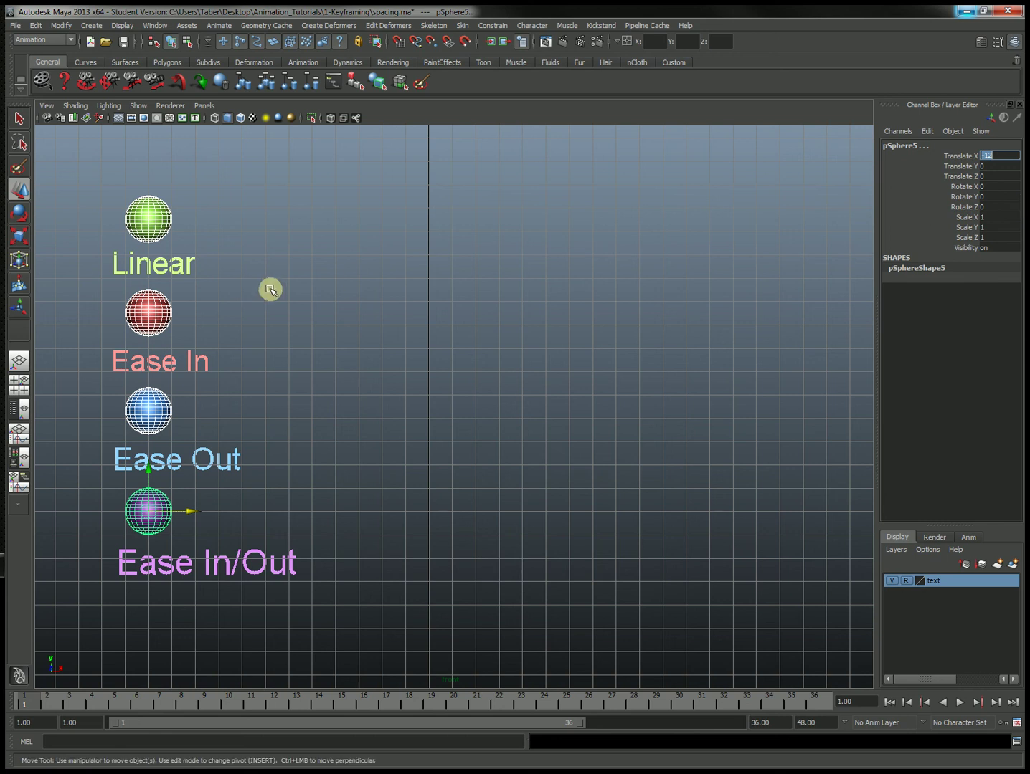
click(958, 156)
right_click(959, 157)
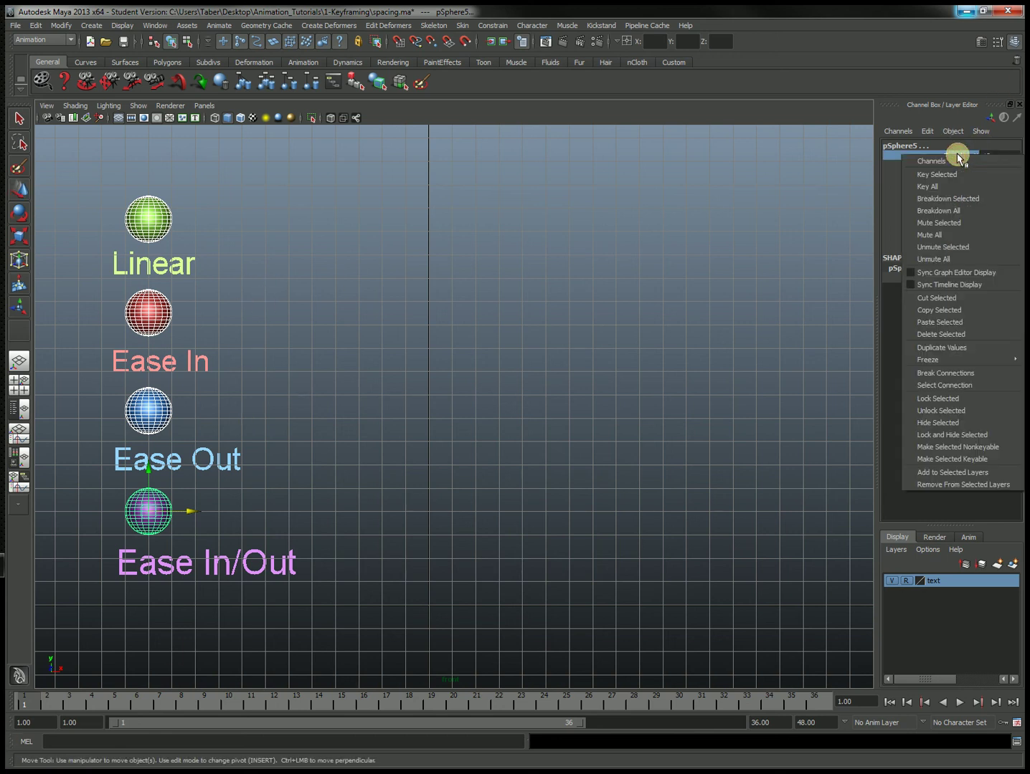
click(955, 174)
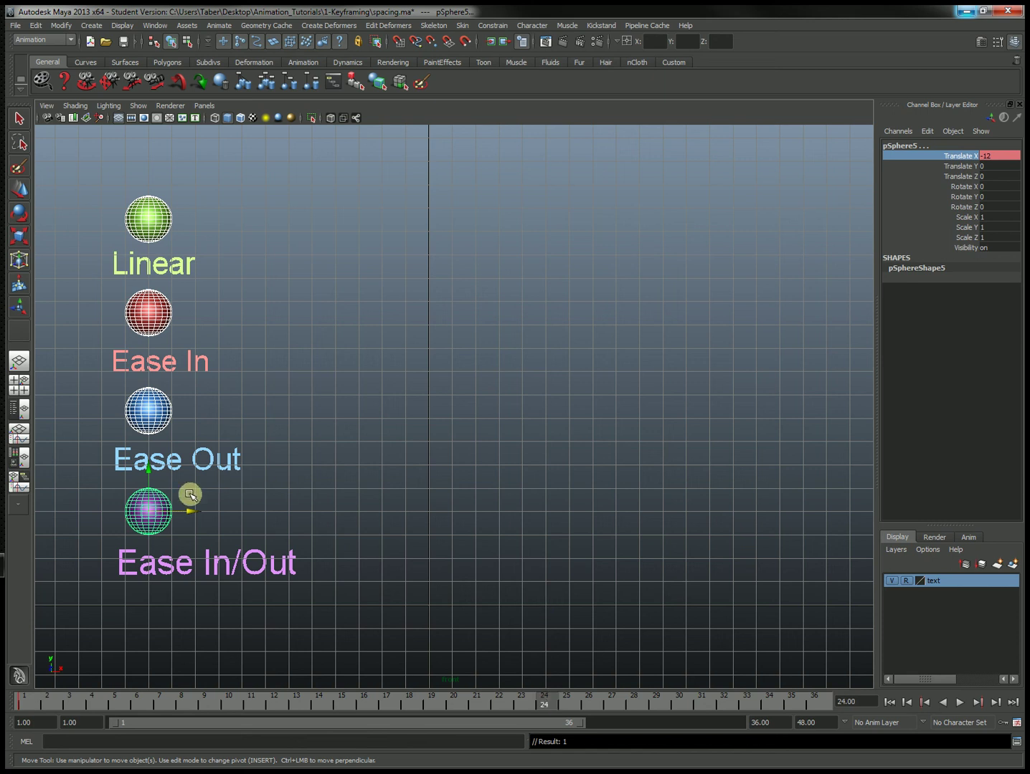
Move the spheres right, key Translate X at 13 on frame 24, and play the animation.
drag(190, 514, 776, 529)
click(997, 156)
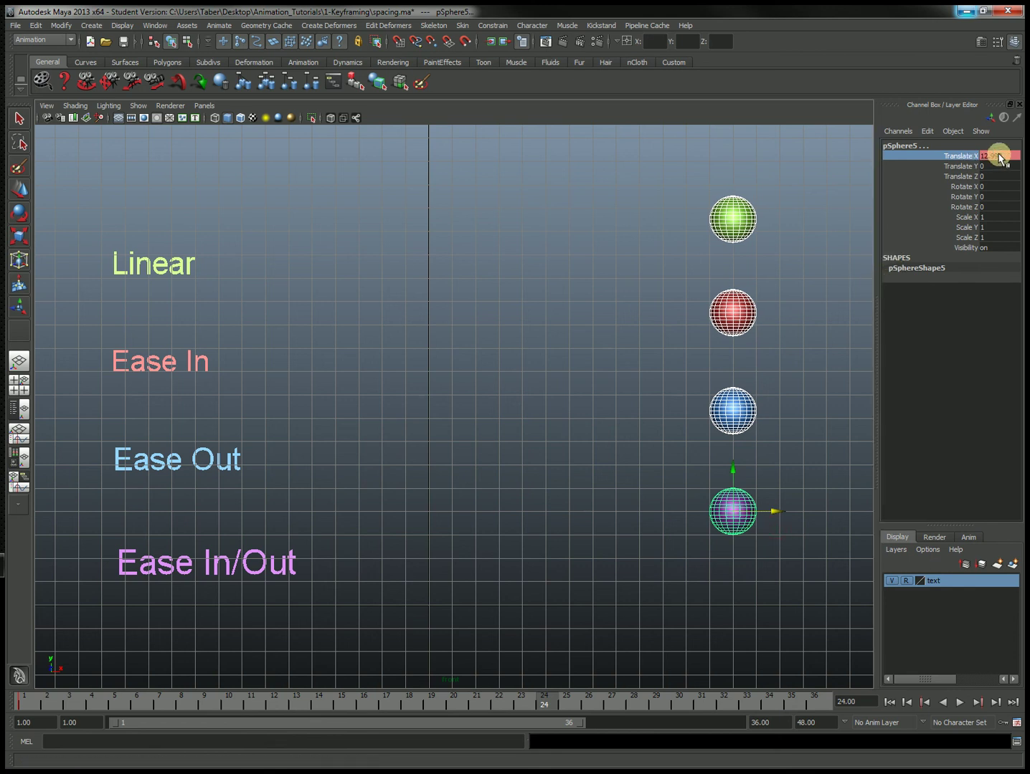
click(1000, 155)
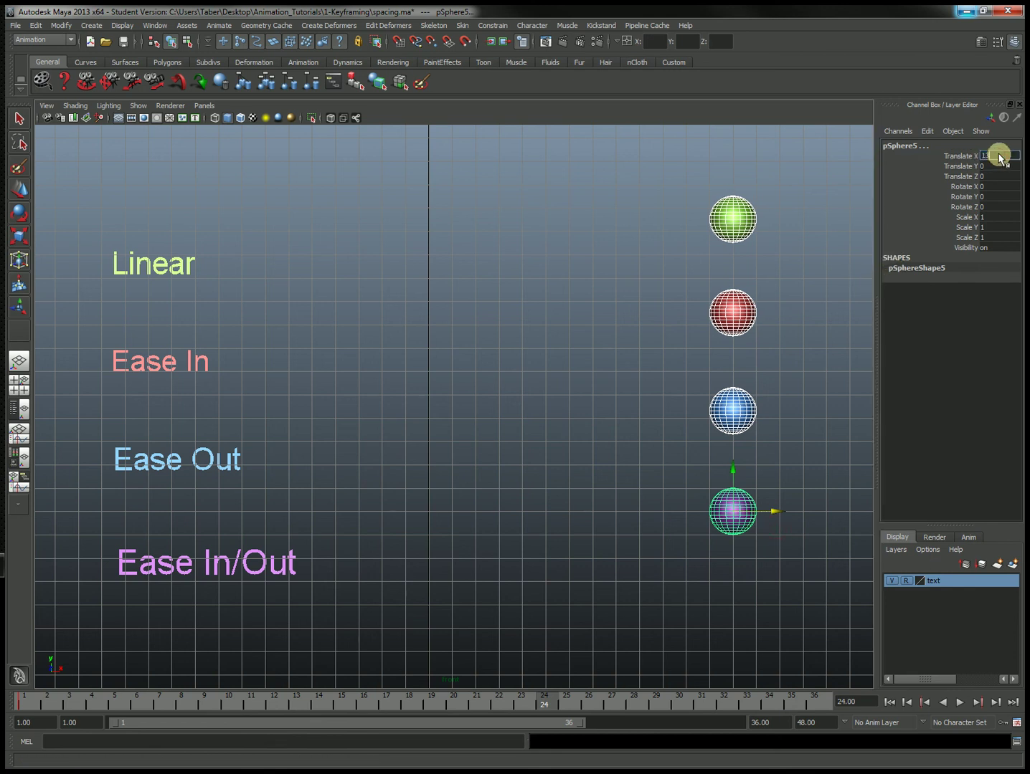
click(963, 155)
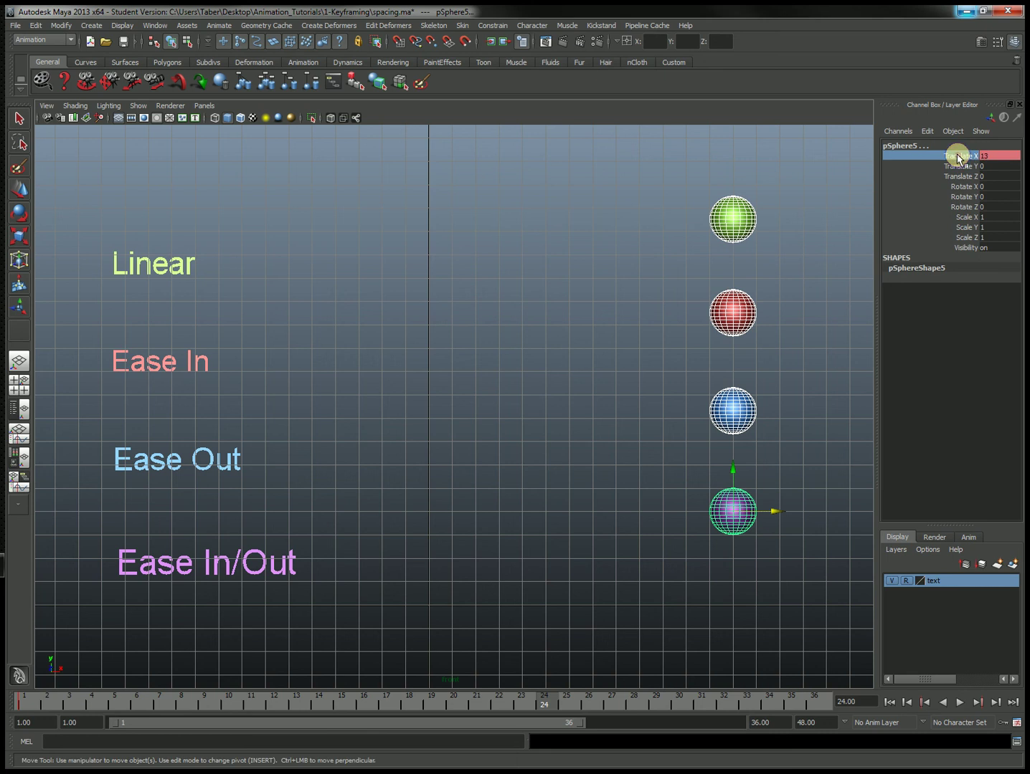
right_click(963, 156)
click(954, 173)
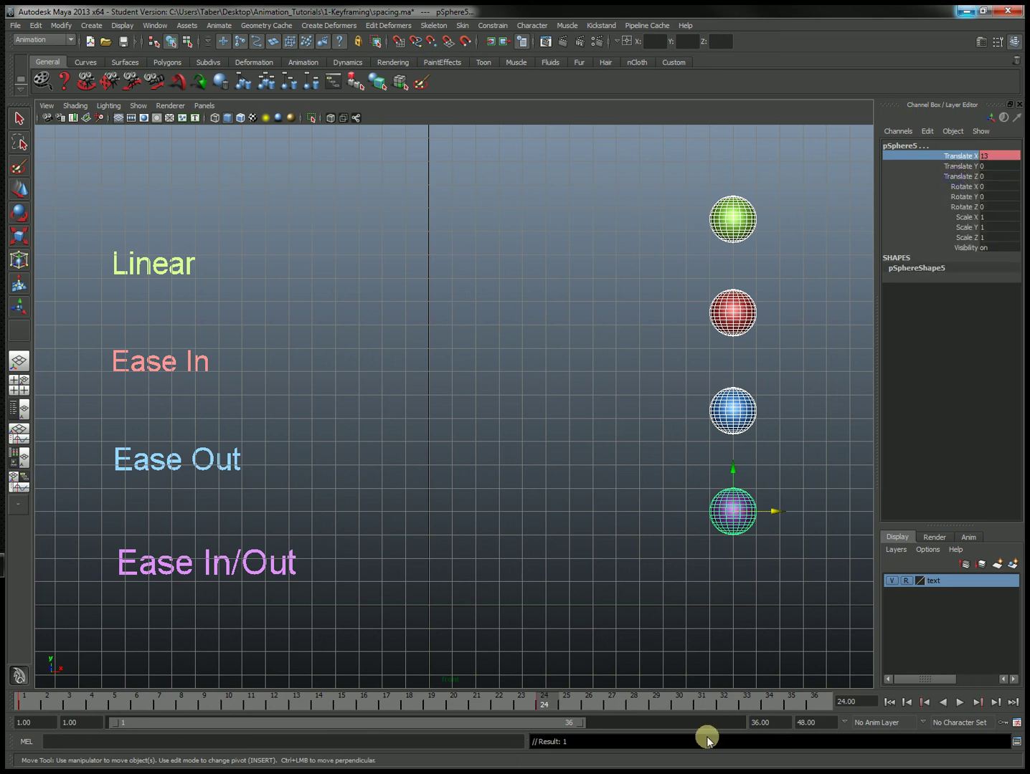
click(959, 703)
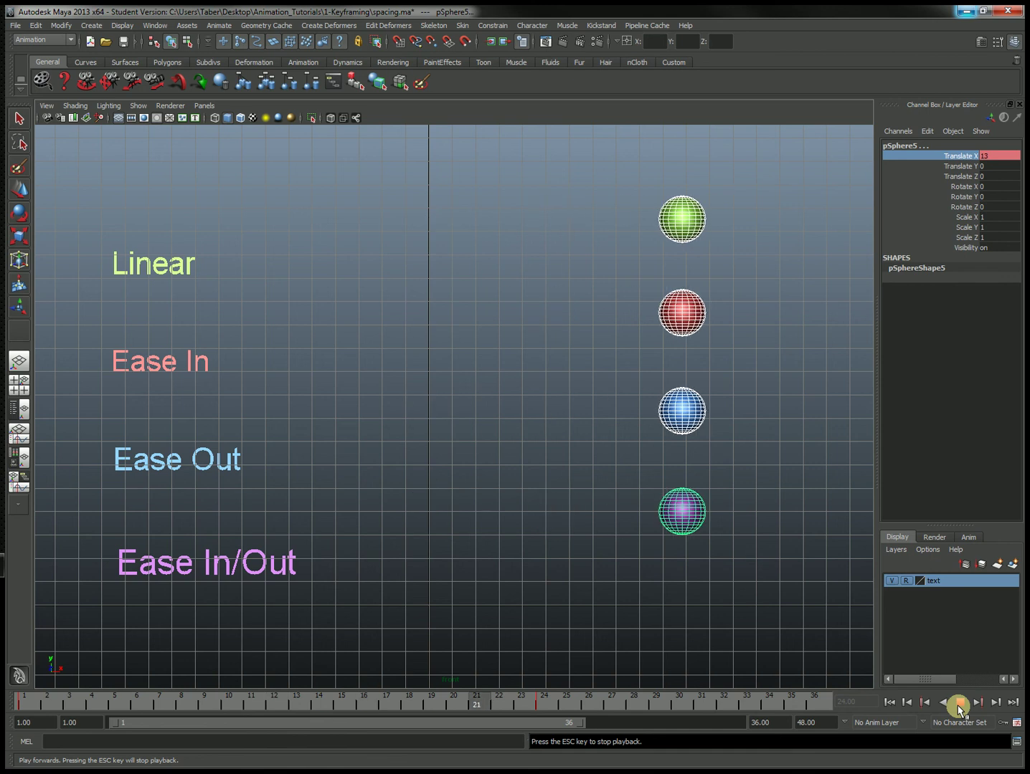
Stop playback, rewind to frame 1, and preview the green Linear sphere's motion.
click(958, 703)
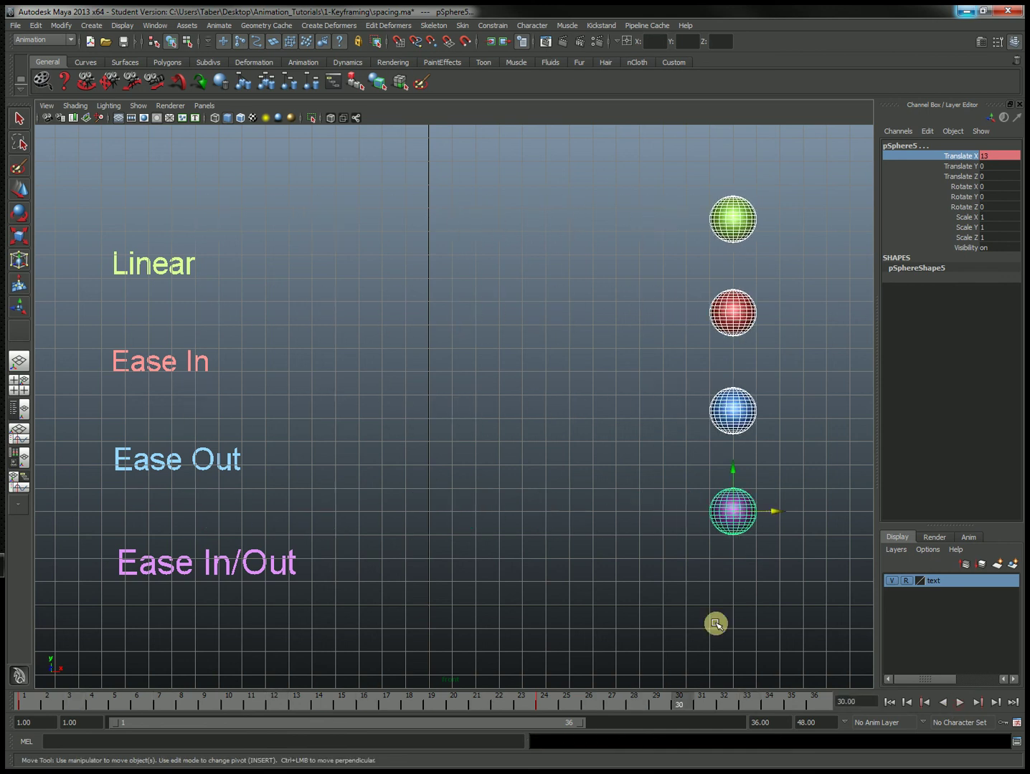
key(w)
click(481, 557)
click(21, 704)
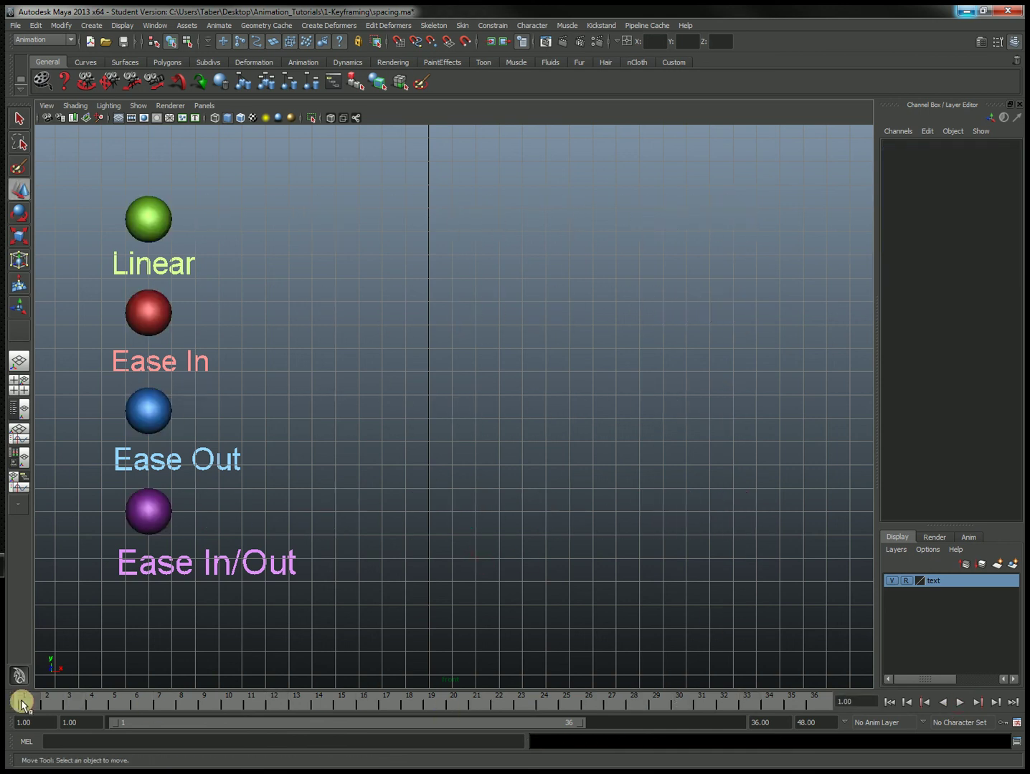
click(161, 214)
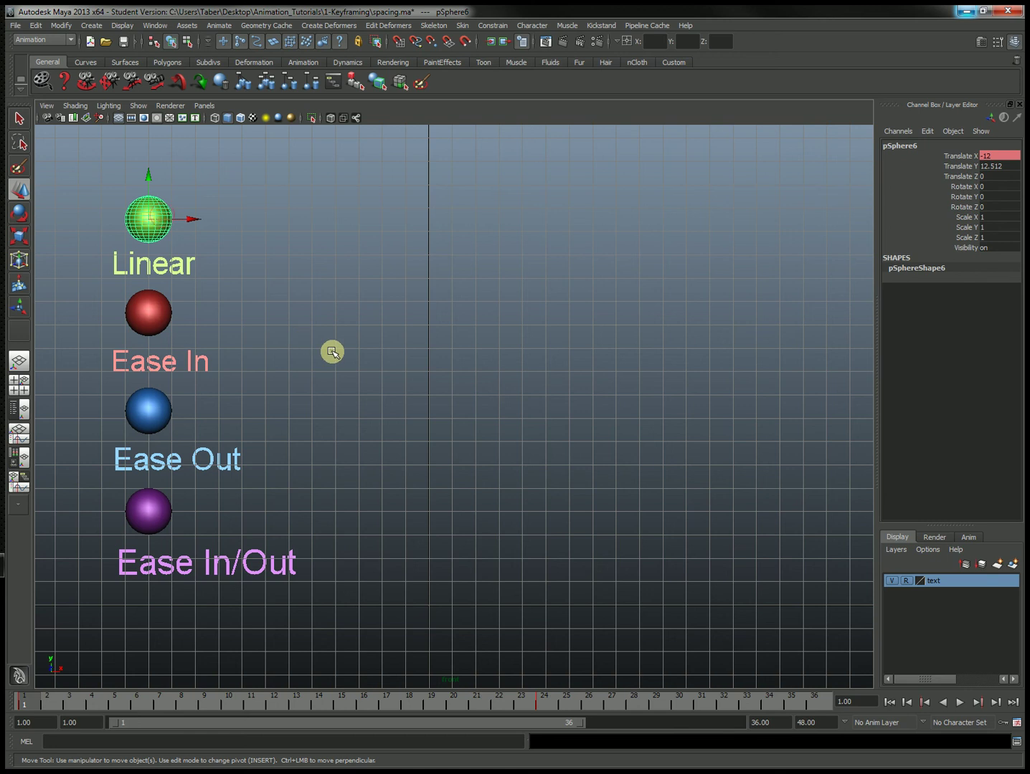
click(959, 702)
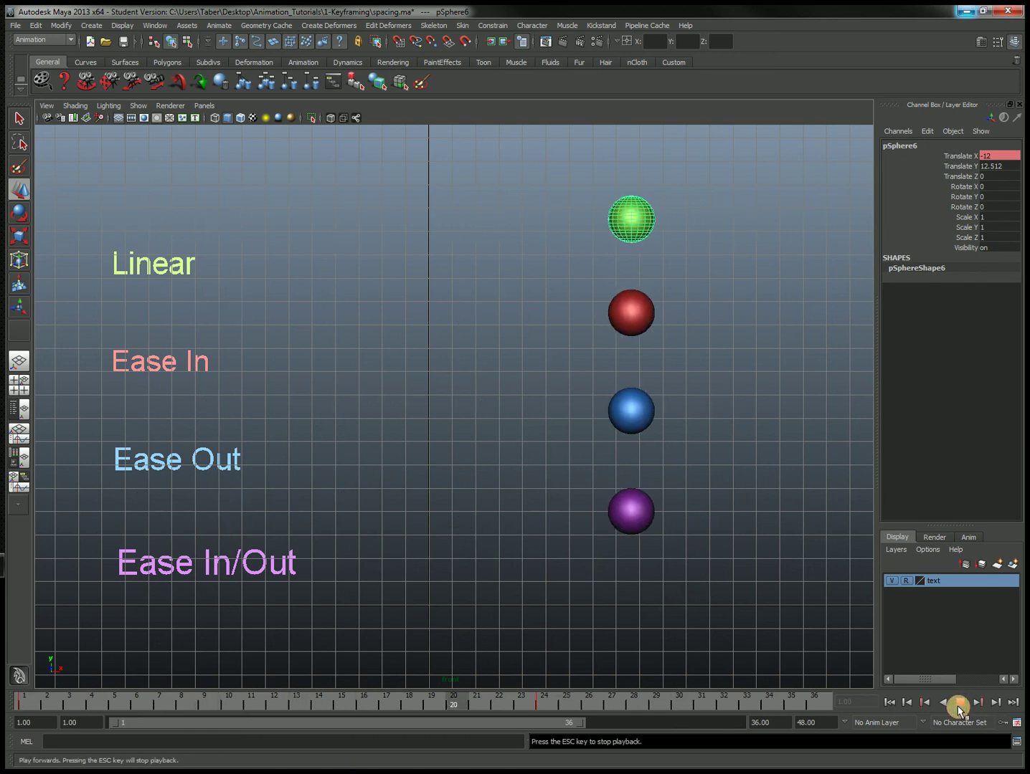
click(958, 703)
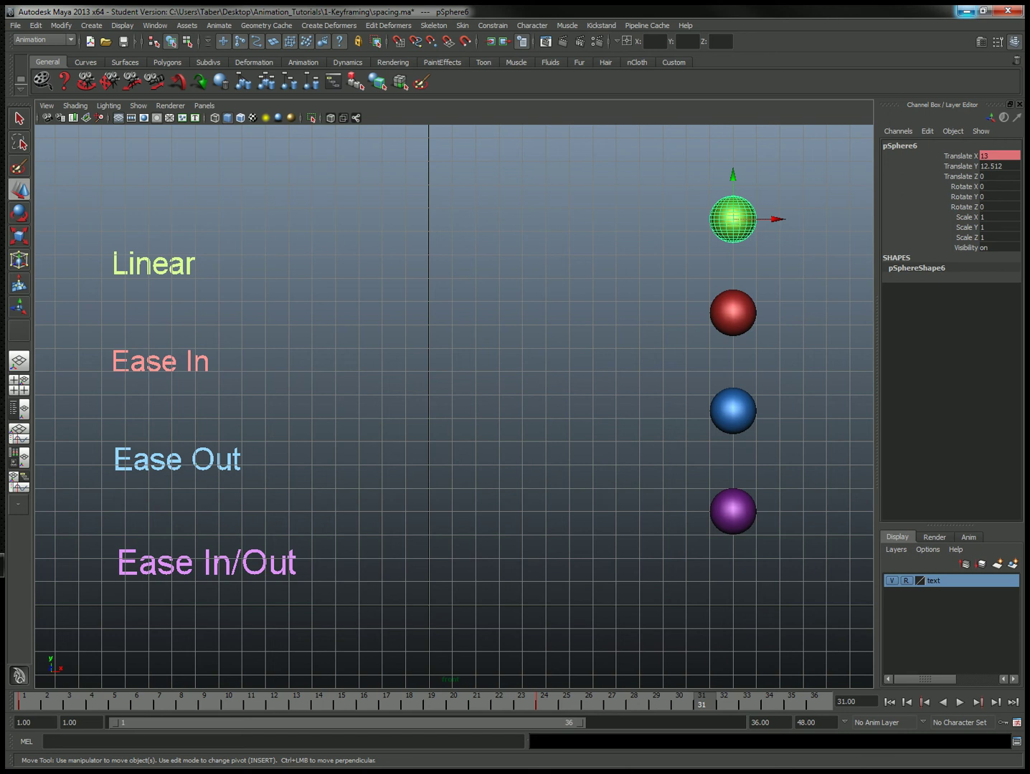
Check the green sphere's straight curve in the Graph Editor, then select the red Ease In sphere at frame 1.
key(shift+g)
drag(571, 119, 580, 326)
click(701, 202)
click(726, 214)
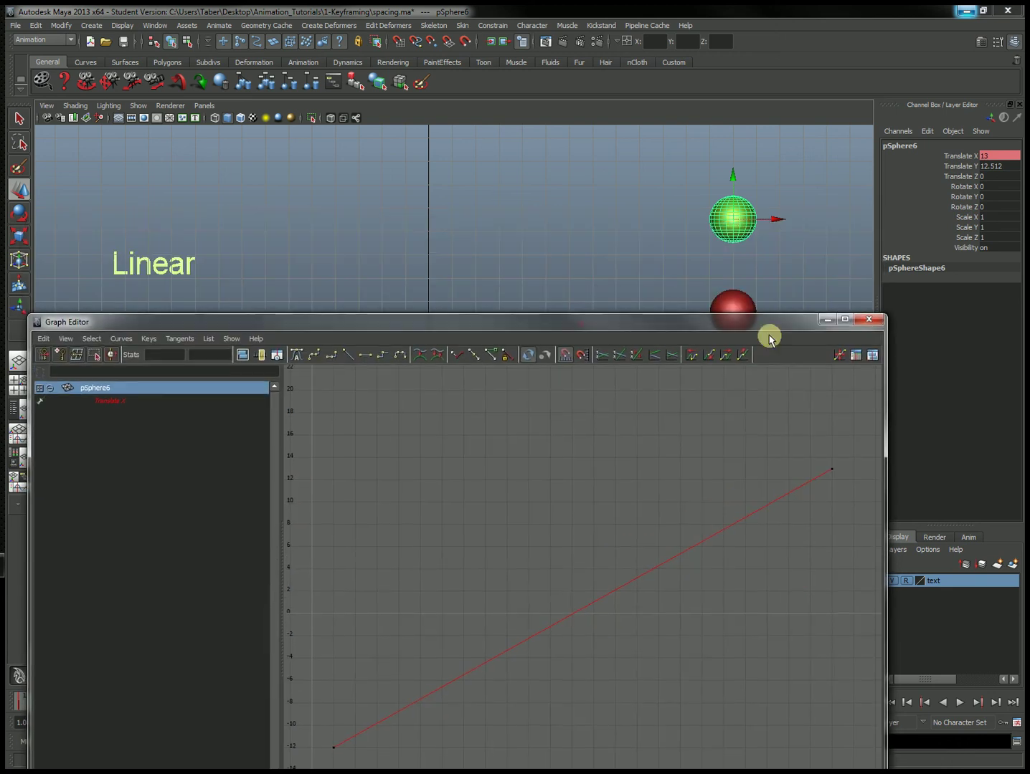
click(828, 324)
click(606, 311)
click(23, 705)
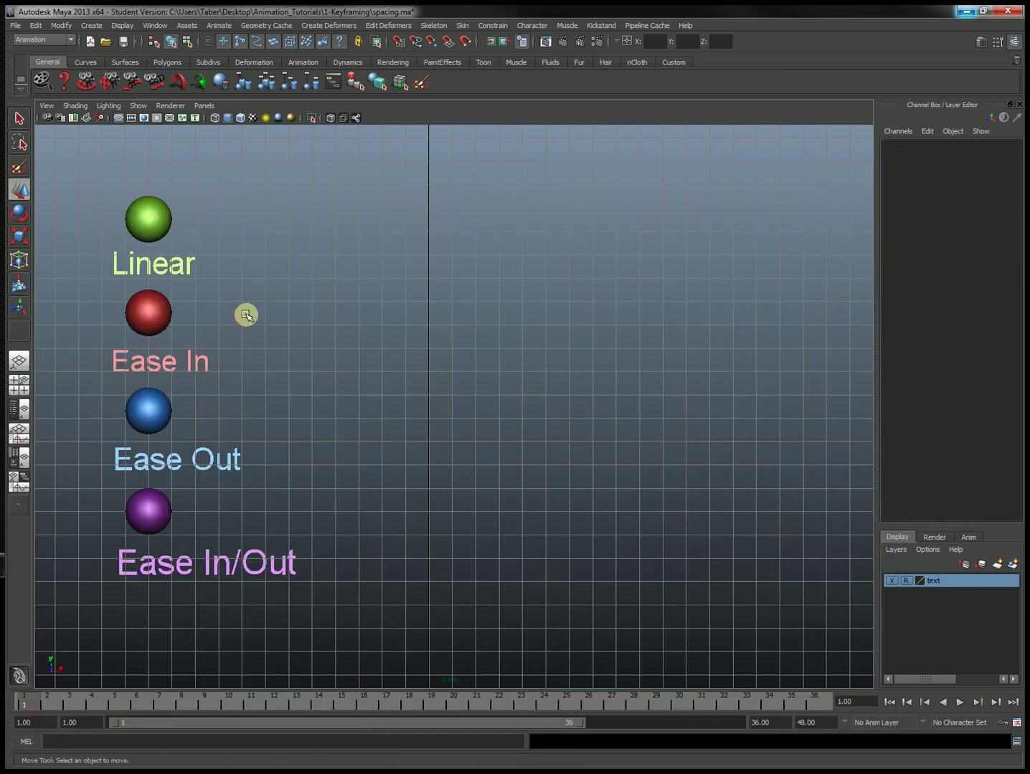
click(169, 322)
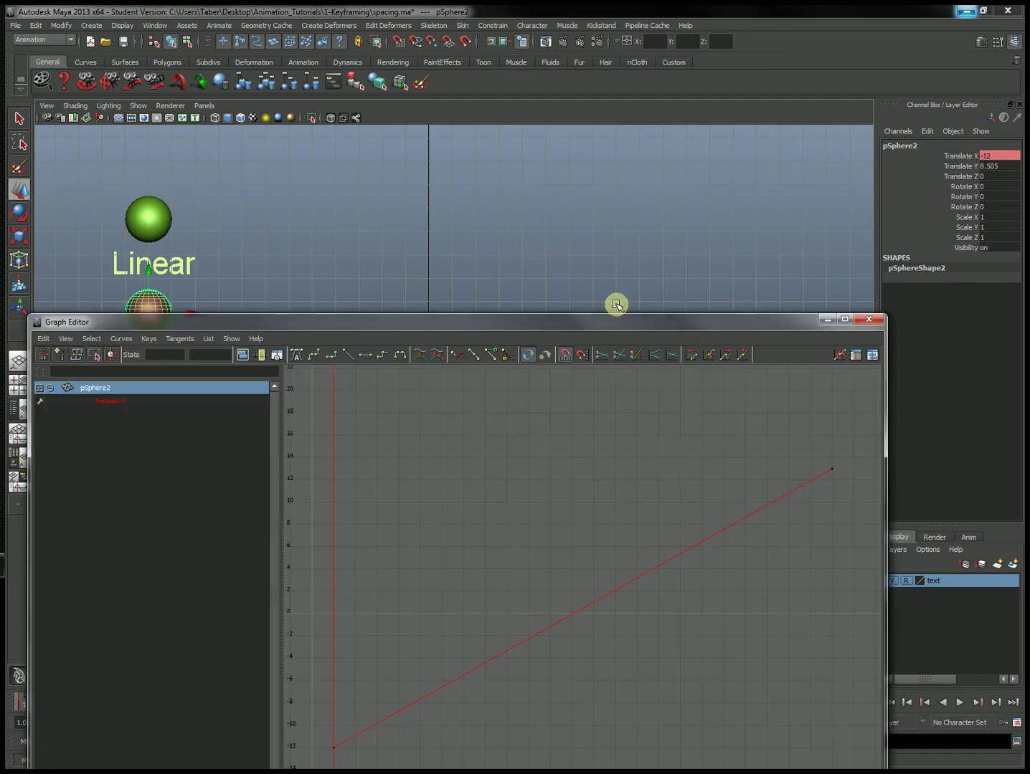
Flatten the red sphere's top key tangent and raise the frame-1 tangent to steepen the start.
drag(615, 315, 641, 159)
drag(867, 276, 331, 618)
click(505, 192)
click(709, 434)
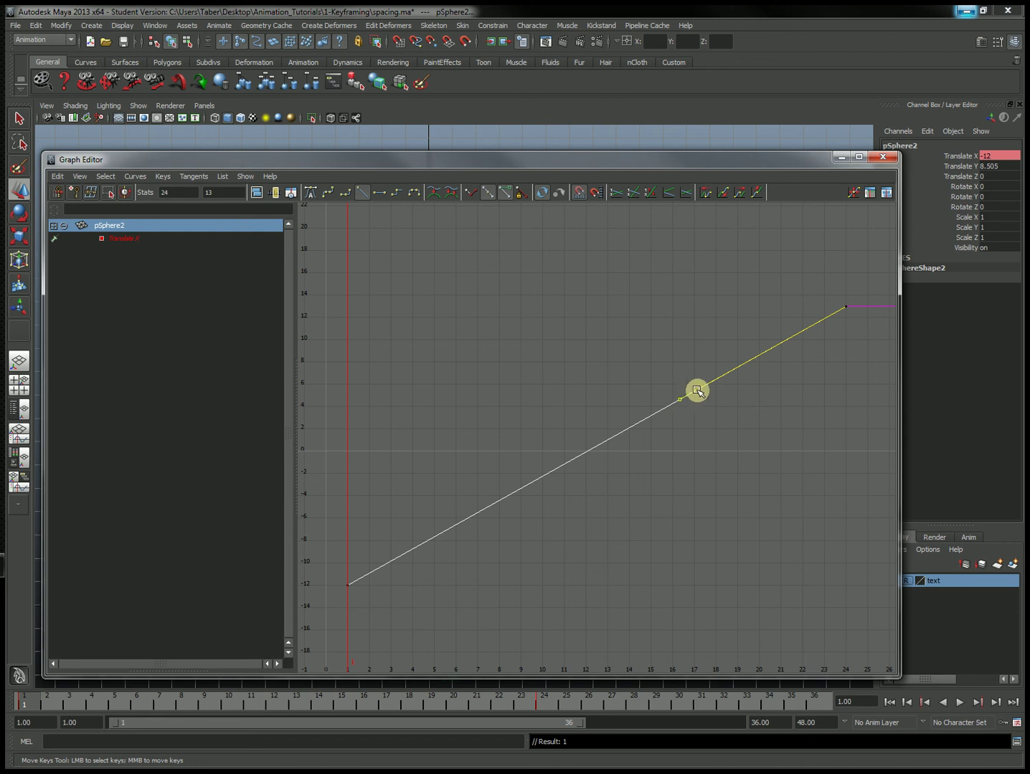
click(803, 342)
click(380, 193)
drag(327, 565, 447, 653)
drag(491, 536, 532, 485)
middle_drag(517, 496, 463, 388)
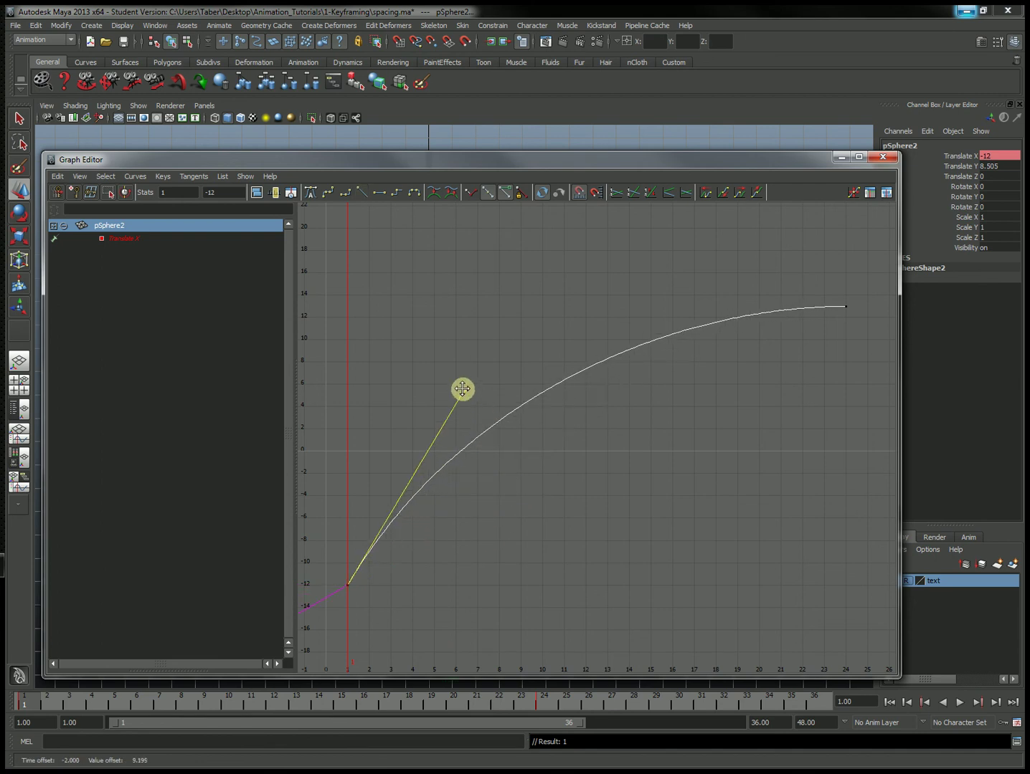
Reshape the frame-24 key's incoming tangent so the curve levels off horizontally into 13.
drag(854, 332, 853, 332)
drag(745, 276, 652, 327)
mouse_move(684, 306)
middle_down()
mouse_move(646, 303)
mouse_move(670, 308)
middle_up()
key(ctrl+z)
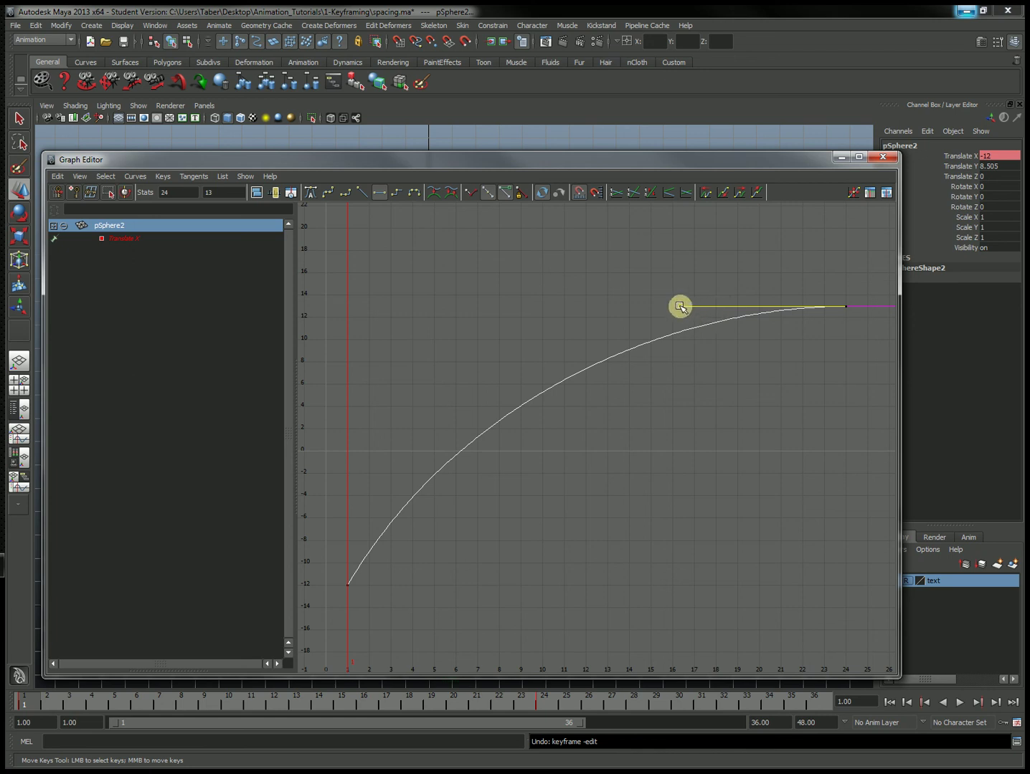
shift+middle_drag(680, 307, 726, 352)
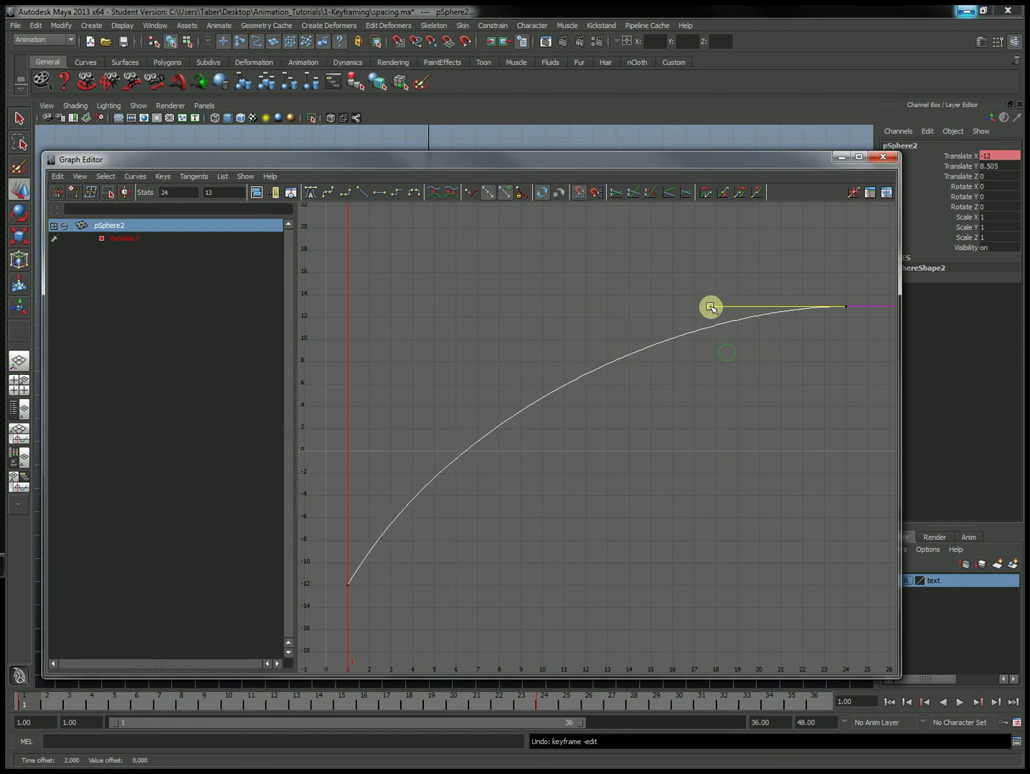
shift+middle_drag(710, 300, 777, 295)
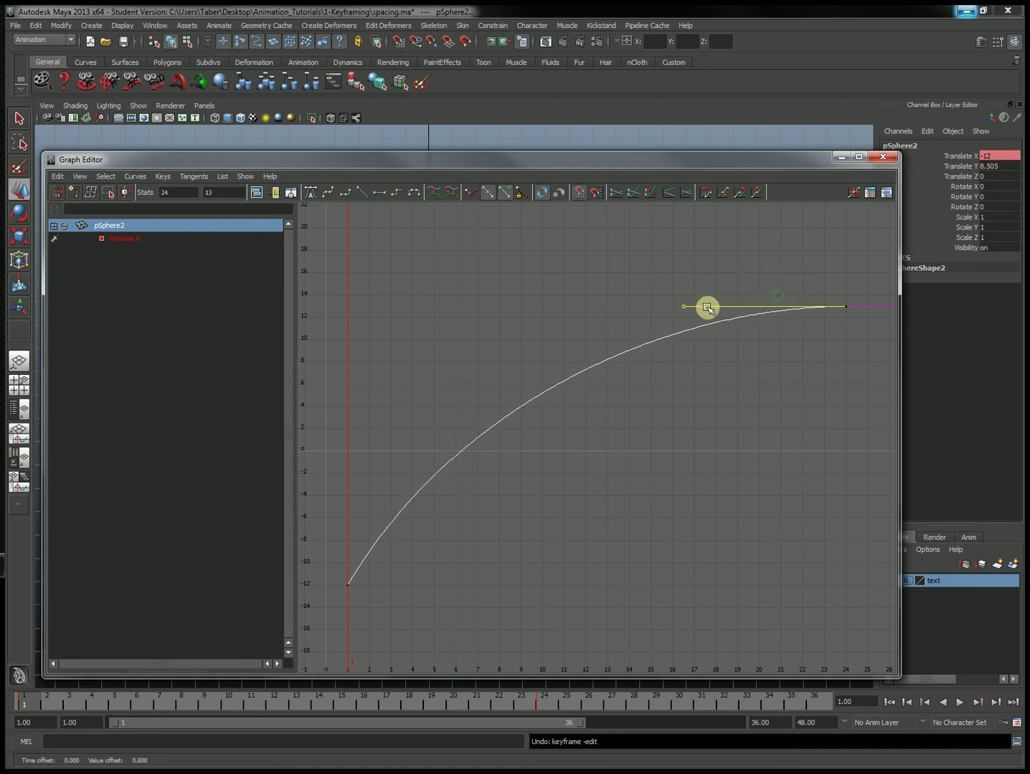
shift+middle_drag(699, 304, 646, 308)
click(727, 420)
Preview the red sphere's ease-in motion, then select the blue Ease Out sphere at frame 1.
click(840, 157)
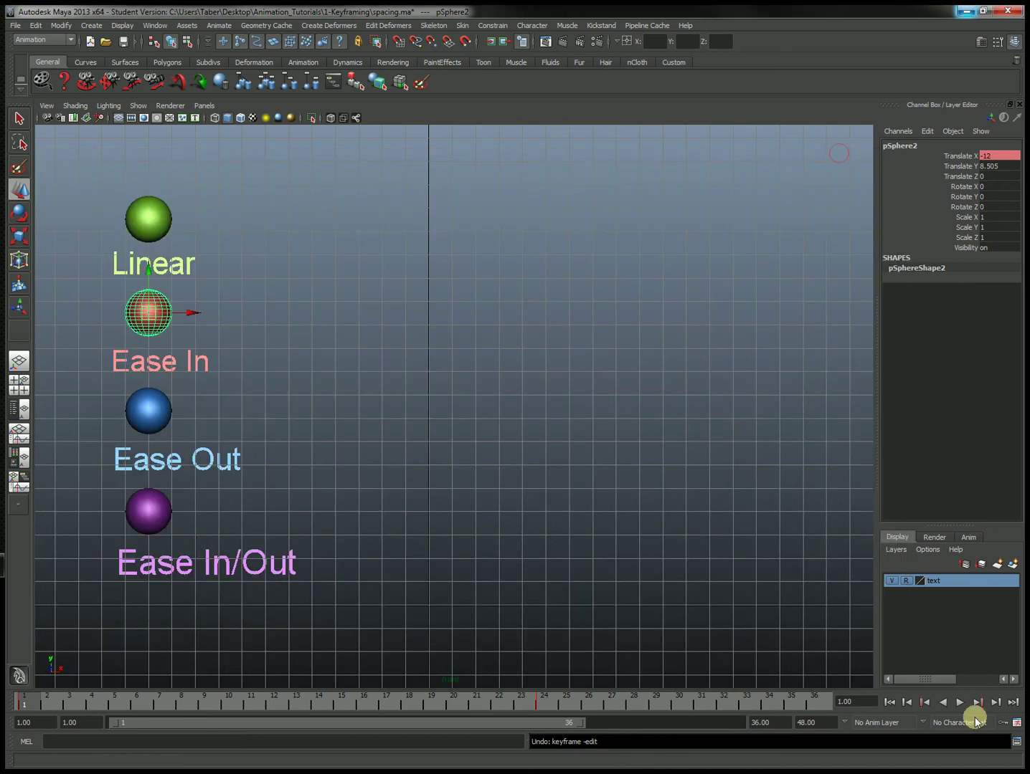
click(955, 701)
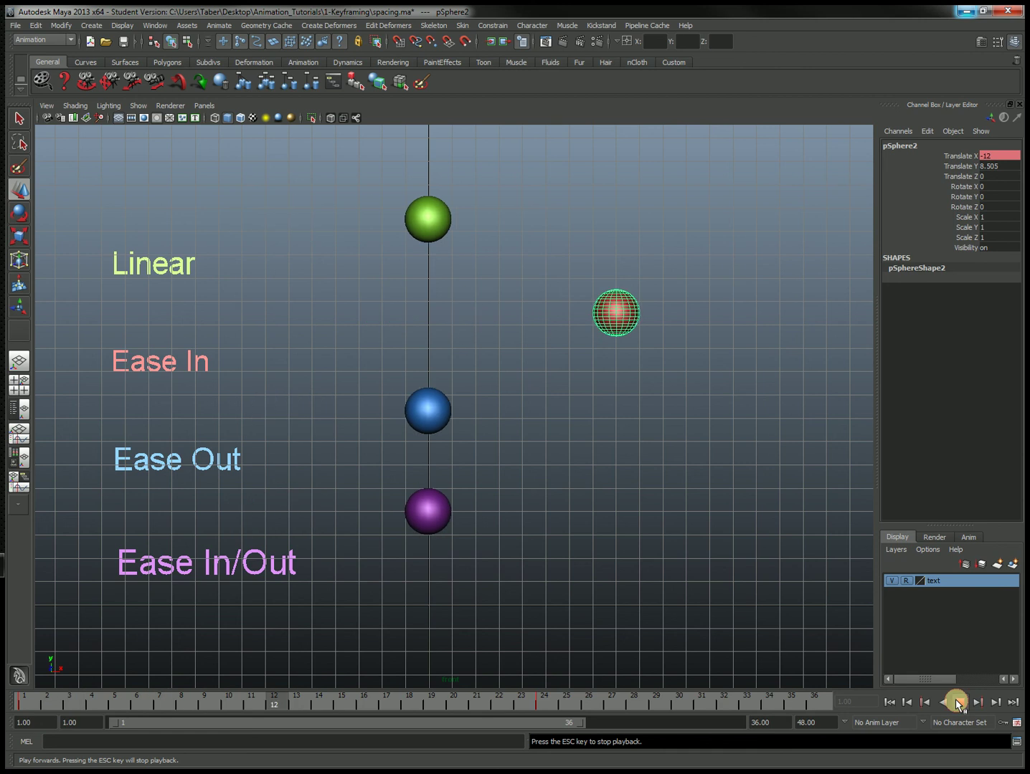
click(956, 701)
click(718, 464)
click(512, 415)
click(26, 697)
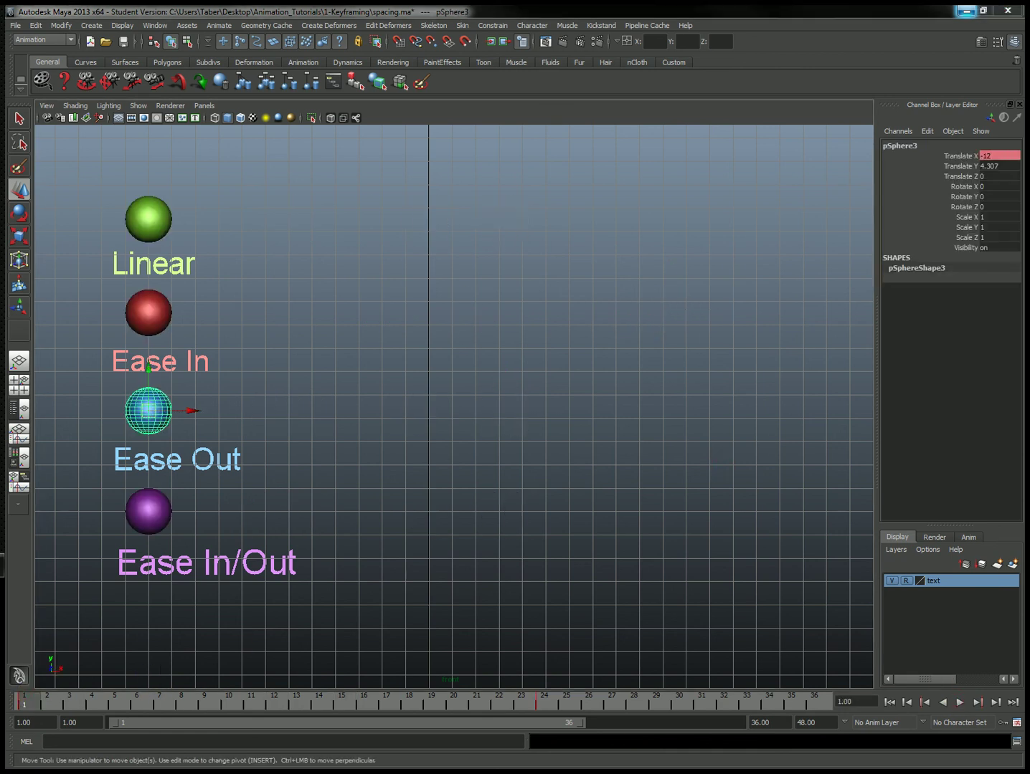
Enable Free Tangent Weight on the blue sphere's Translate X keys and flatten the frame-1 tangent.
key(shift+g)
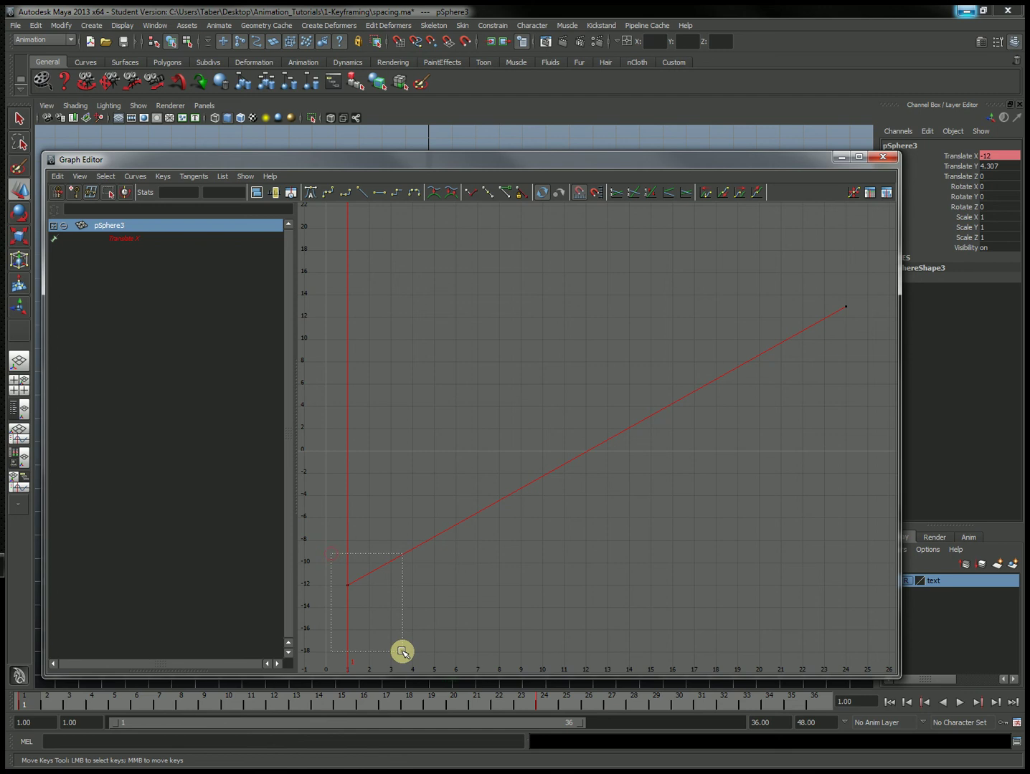
drag(402, 649, 776, 472)
drag(864, 281, 327, 616)
click(506, 192)
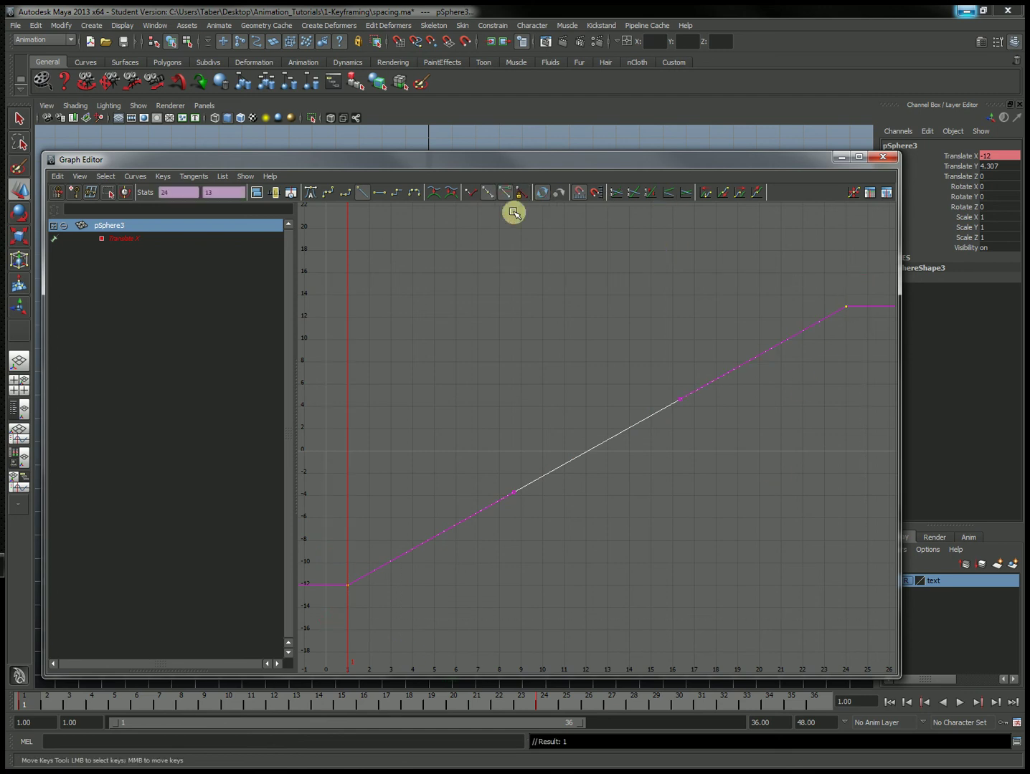
drag(493, 457, 559, 542)
drag(365, 553, 328, 653)
click(381, 197)
Steepen the curve's arrival at frame 24 and lengthen the flat start tangent for a slower start.
drag(779, 293, 889, 358)
click(718, 387)
middle_drag(684, 395, 774, 480)
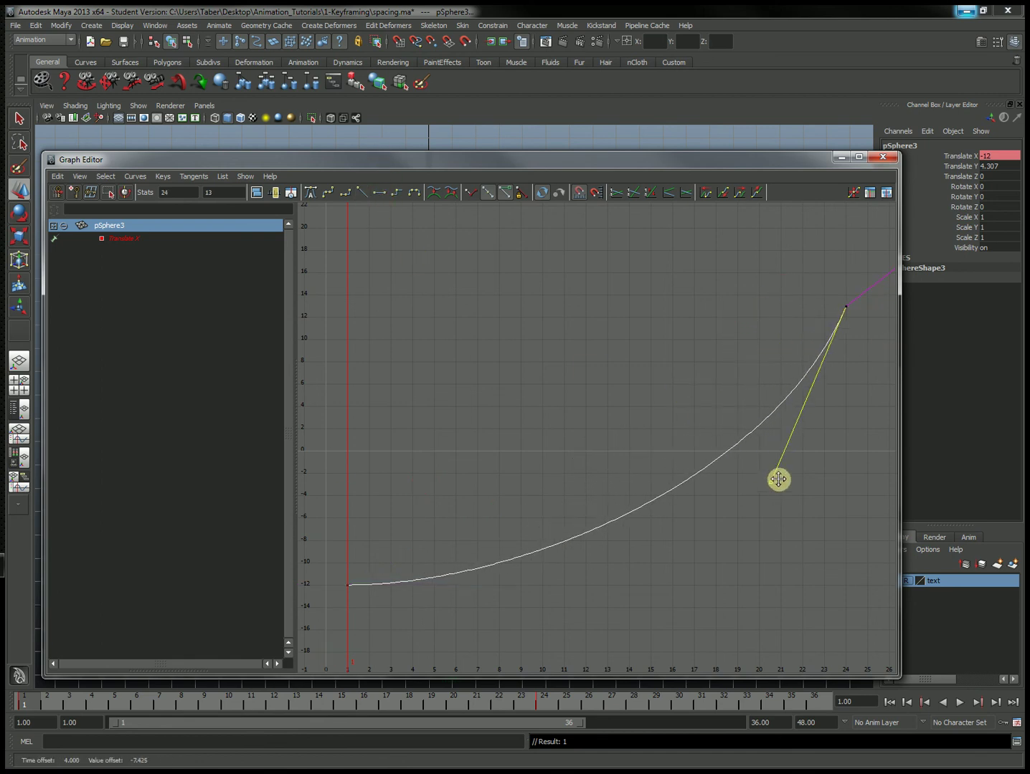
drag(314, 634, 493, 517)
drag(544, 636, 523, 595)
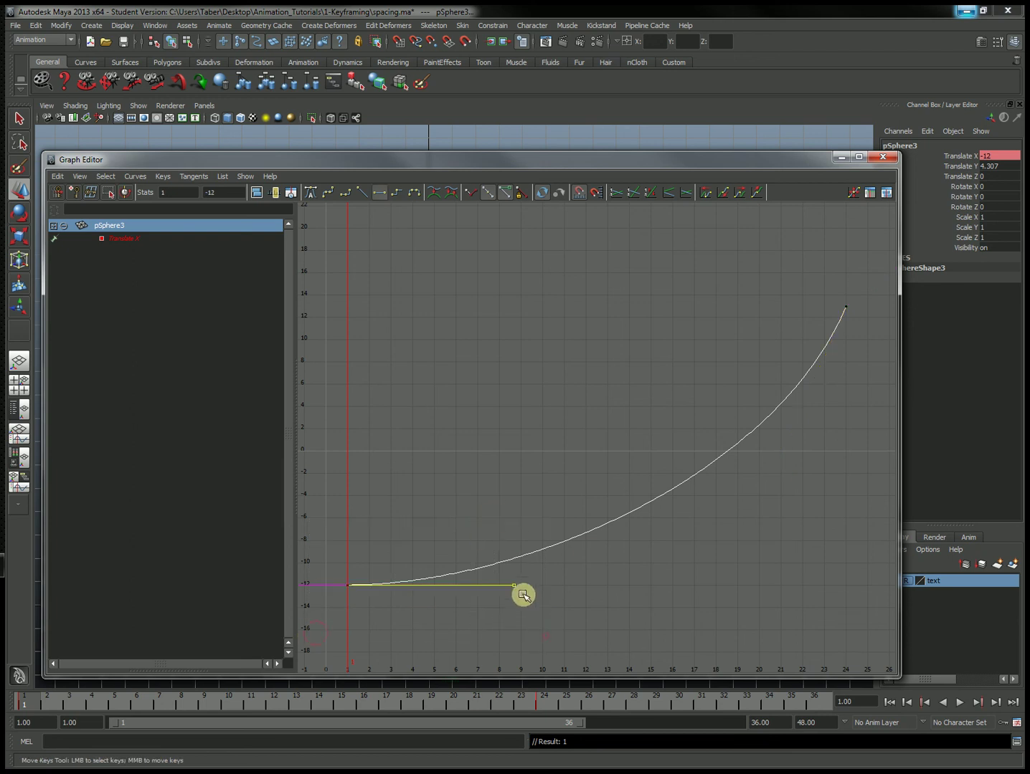
middle_drag(512, 584, 586, 585)
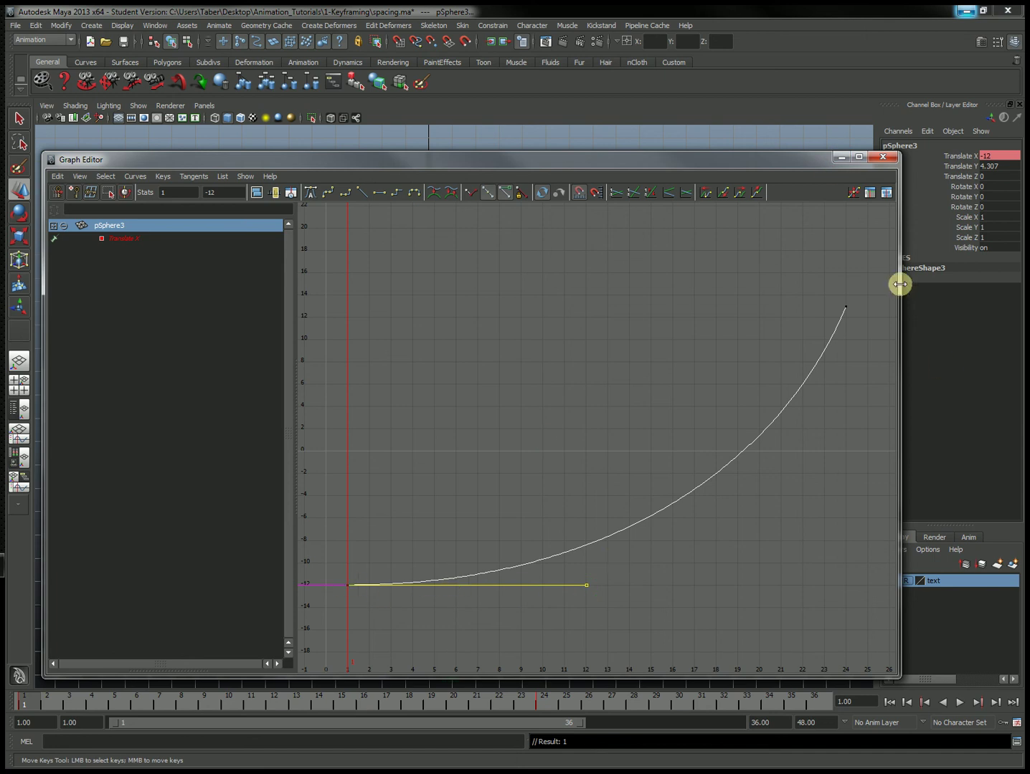
Play to compare the spheres, then select the purple Ease In/Out sphere and rewind to frame 1.
click(841, 160)
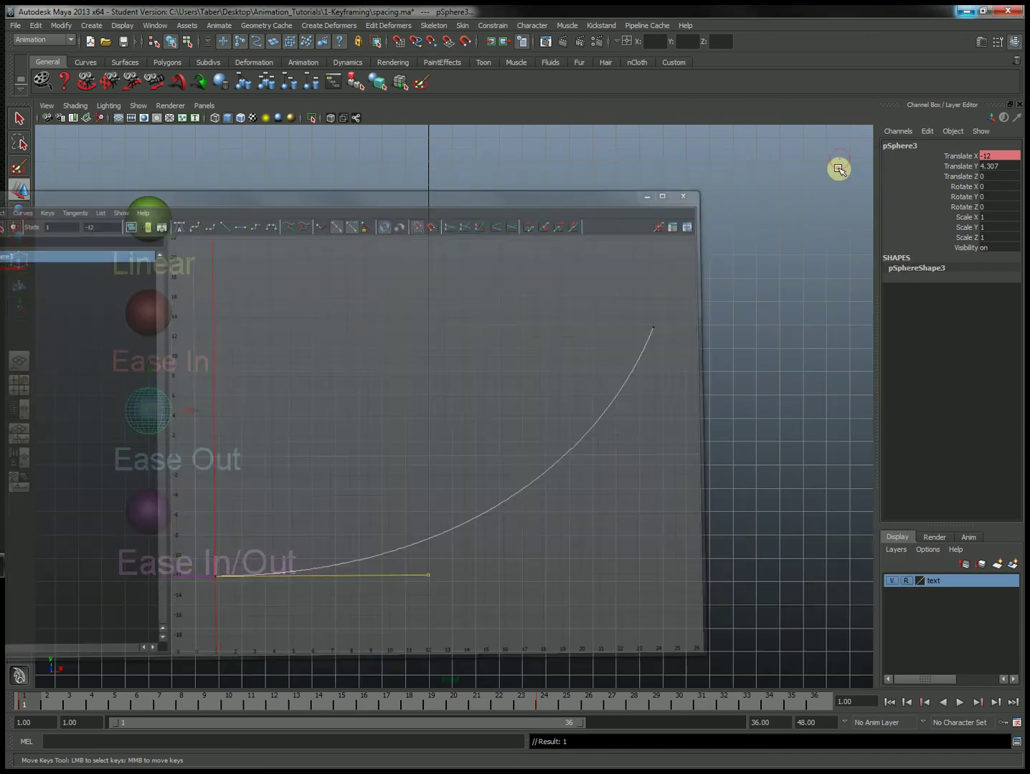
click(955, 700)
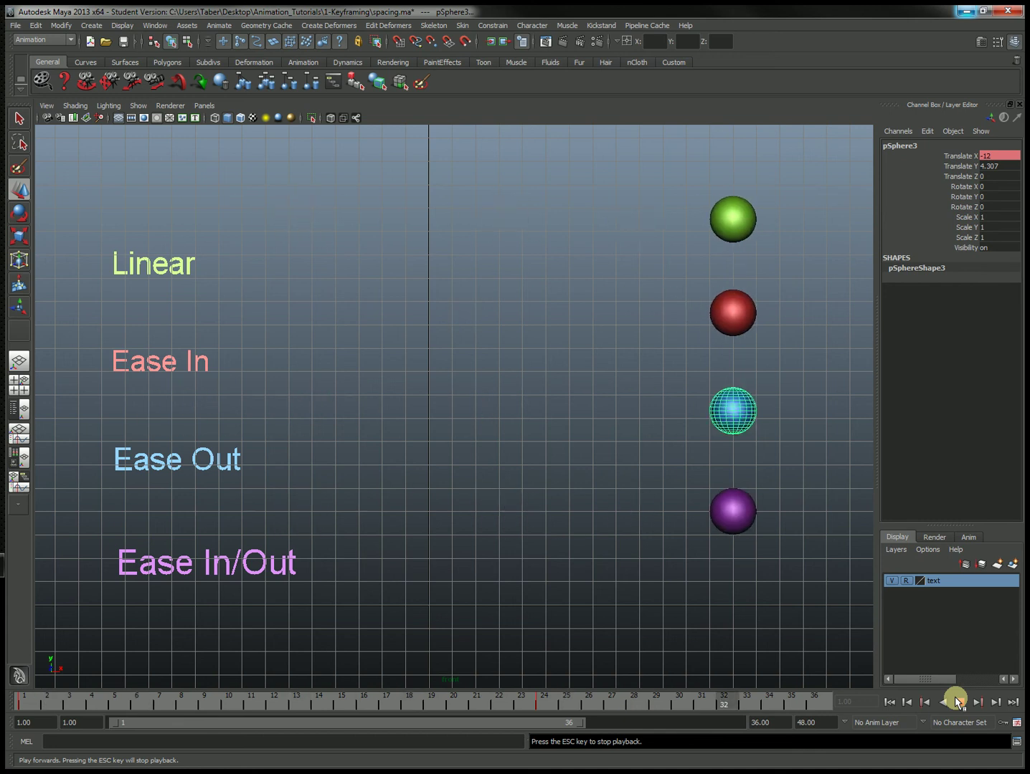
click(964, 698)
click(631, 547)
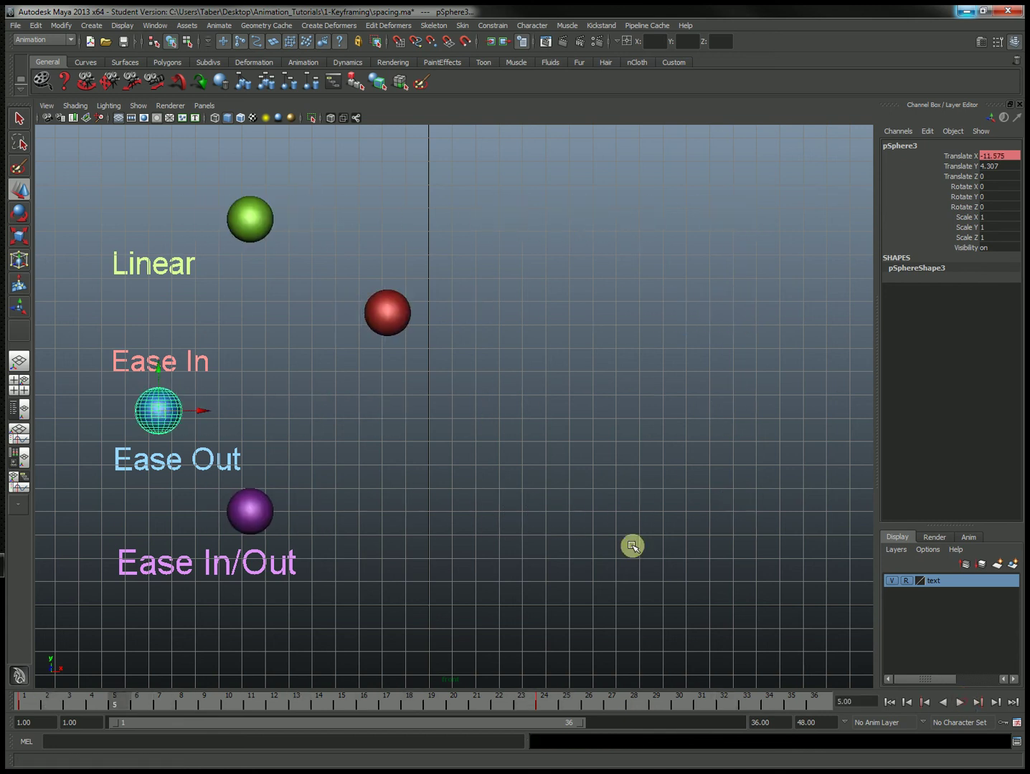
click(259, 511)
drag(103, 703, 17, 699)
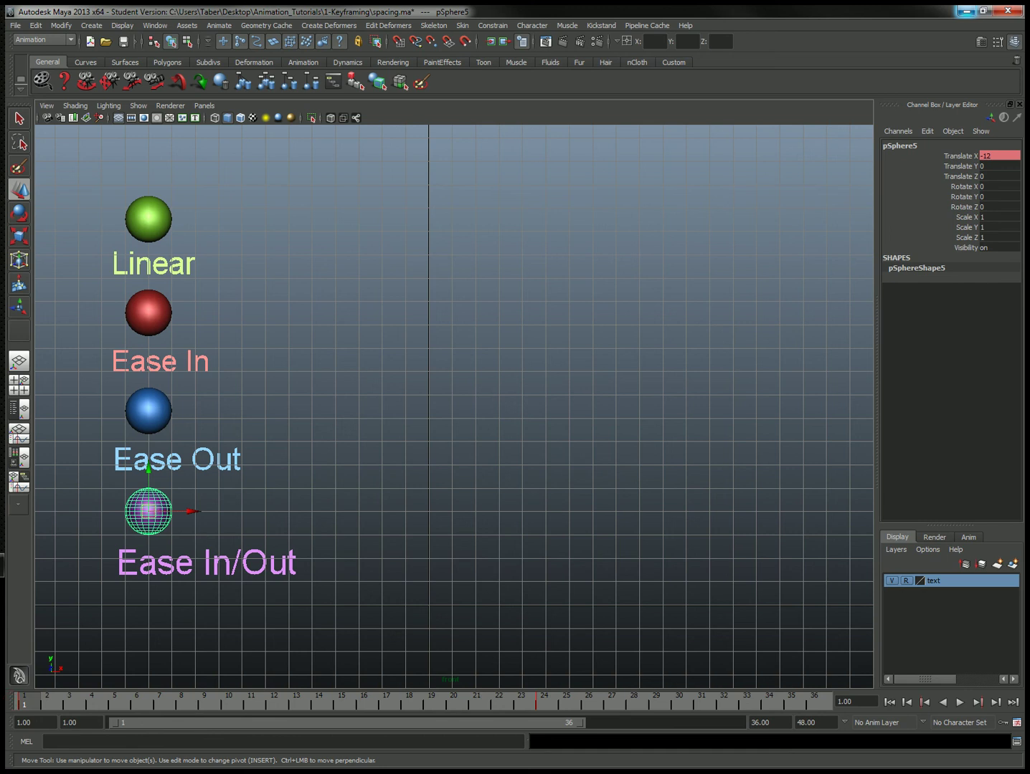
Enable Free Tangent Weight and apply Flat tangents to the purple sphere's whole Translate X curve.
key(shift+g)
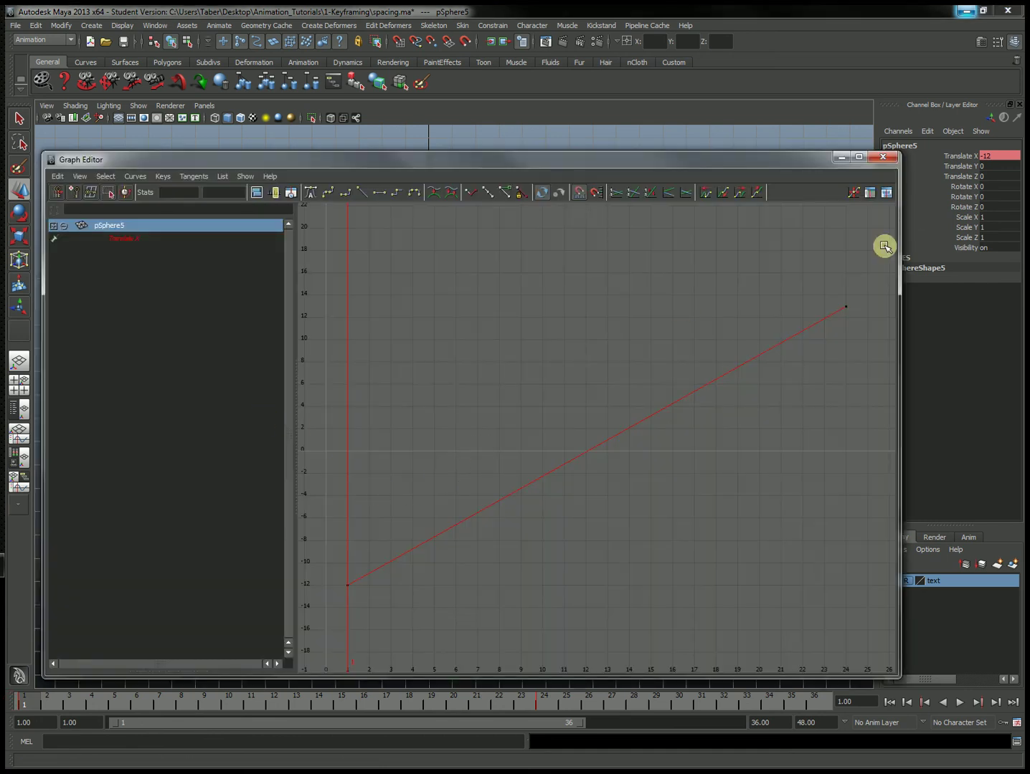
drag(326, 614, 385, 374)
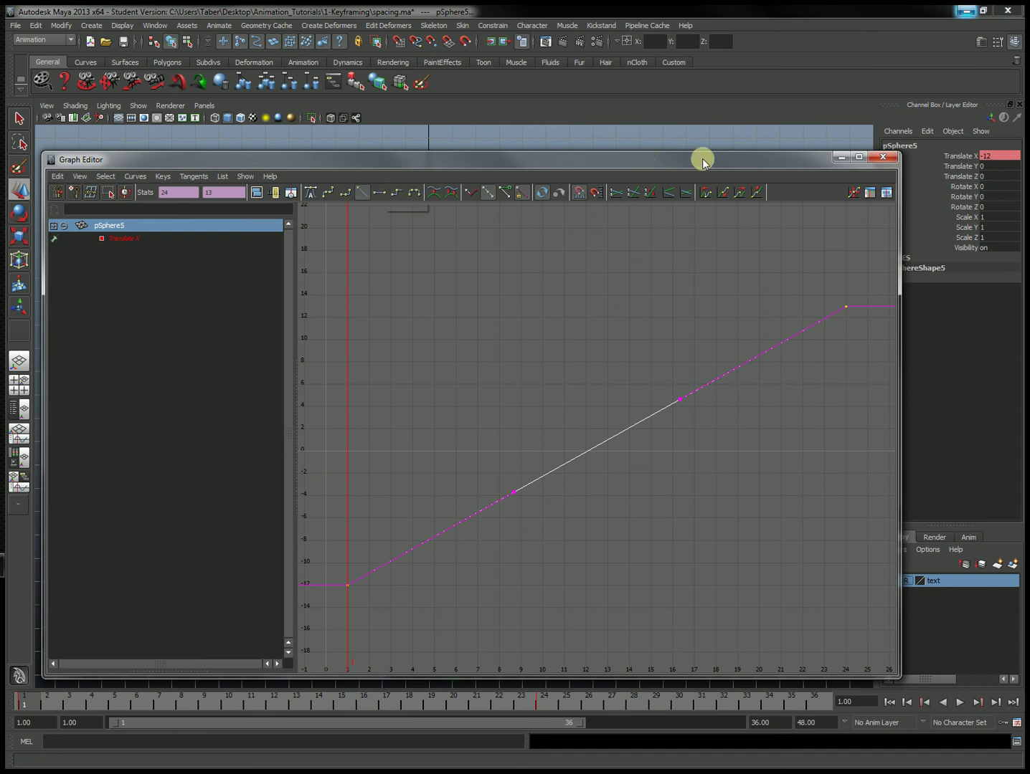
click(506, 192)
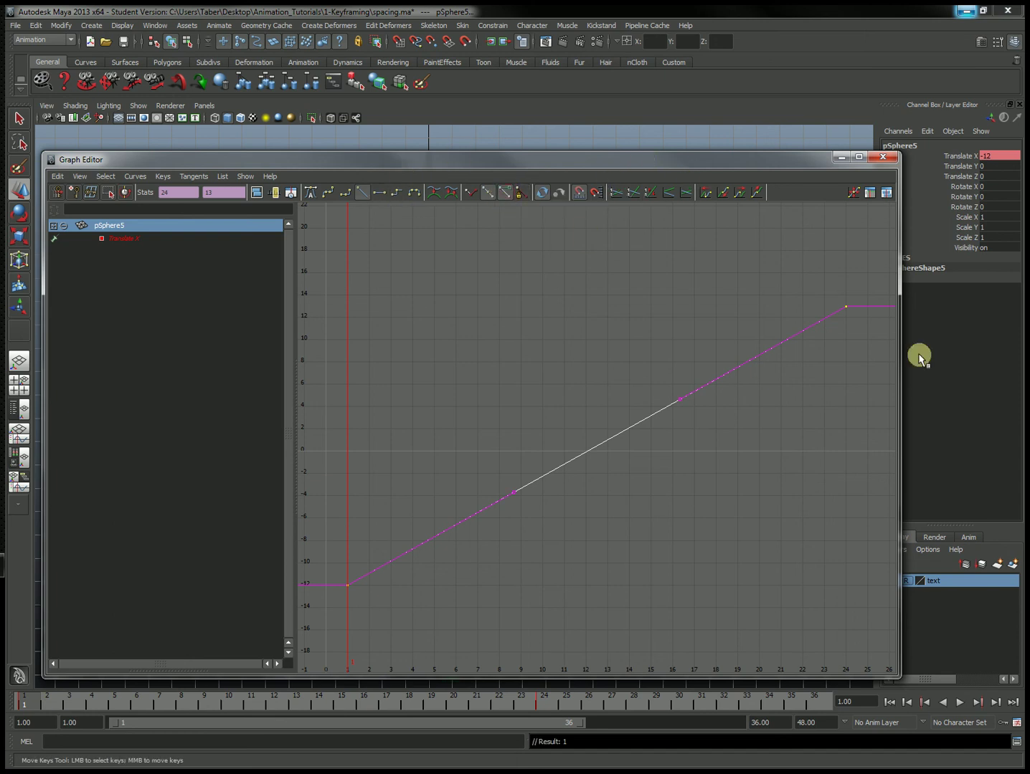
click(381, 194)
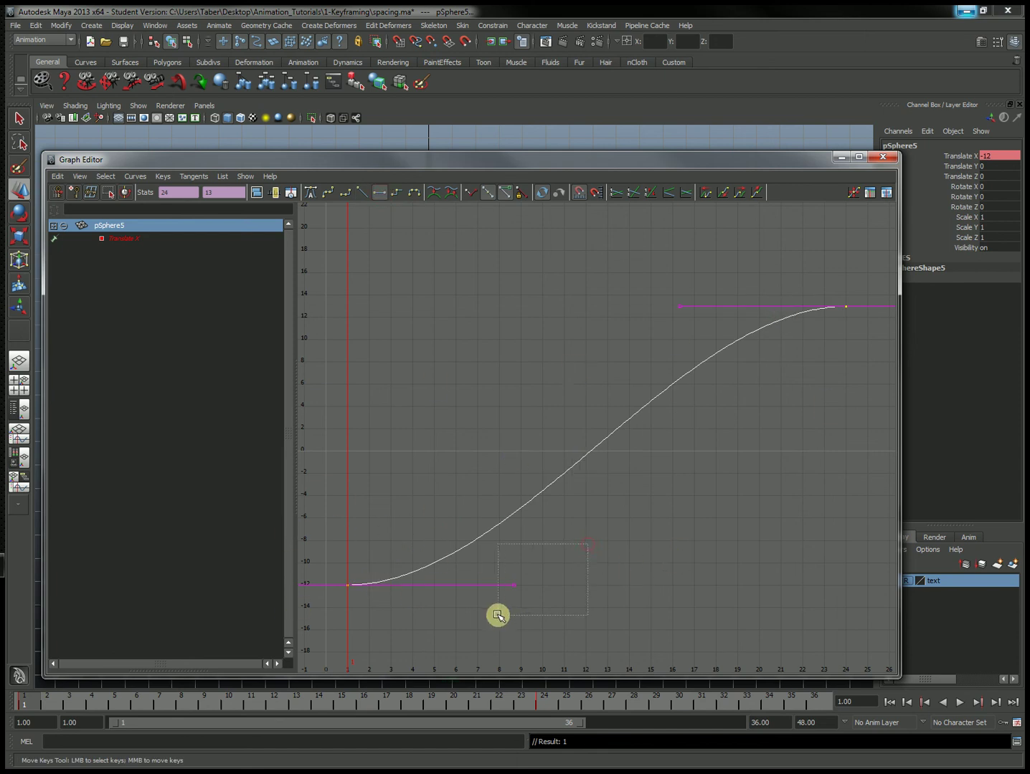
Lengthen the frame-1 outgoing tangent and pull the frame-24 incoming tangent back toward frame 13.
click(514, 585)
middle_drag(514, 585, 586, 586)
drag(874, 273, 791, 361)
click(668, 312)
middle_drag(680, 306, 598, 306)
Extend the start tangent to about frame 15, fine-tune the end tangent, and play to compare all four eases.
drag(326, 627, 459, 573)
click(577, 586)
middle_drag(574, 587, 646, 586)
drag(856, 292, 745, 308)
click(609, 307)
middle_drag(609, 306, 587, 301)
click(678, 518)
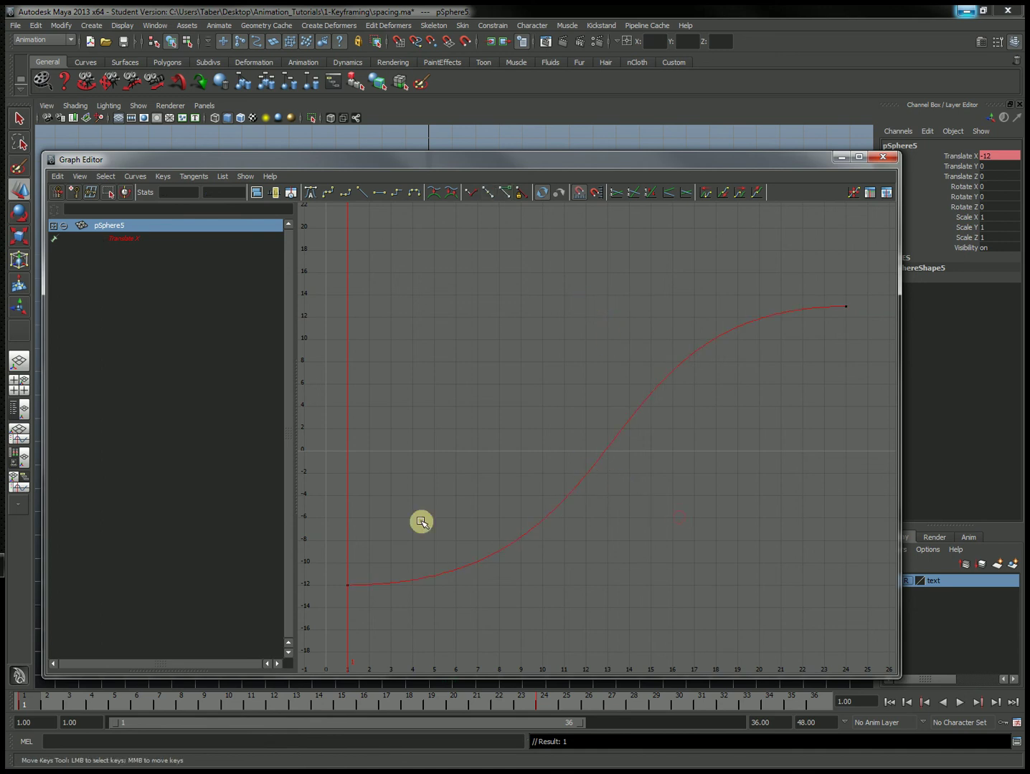
click(840, 156)
click(959, 706)
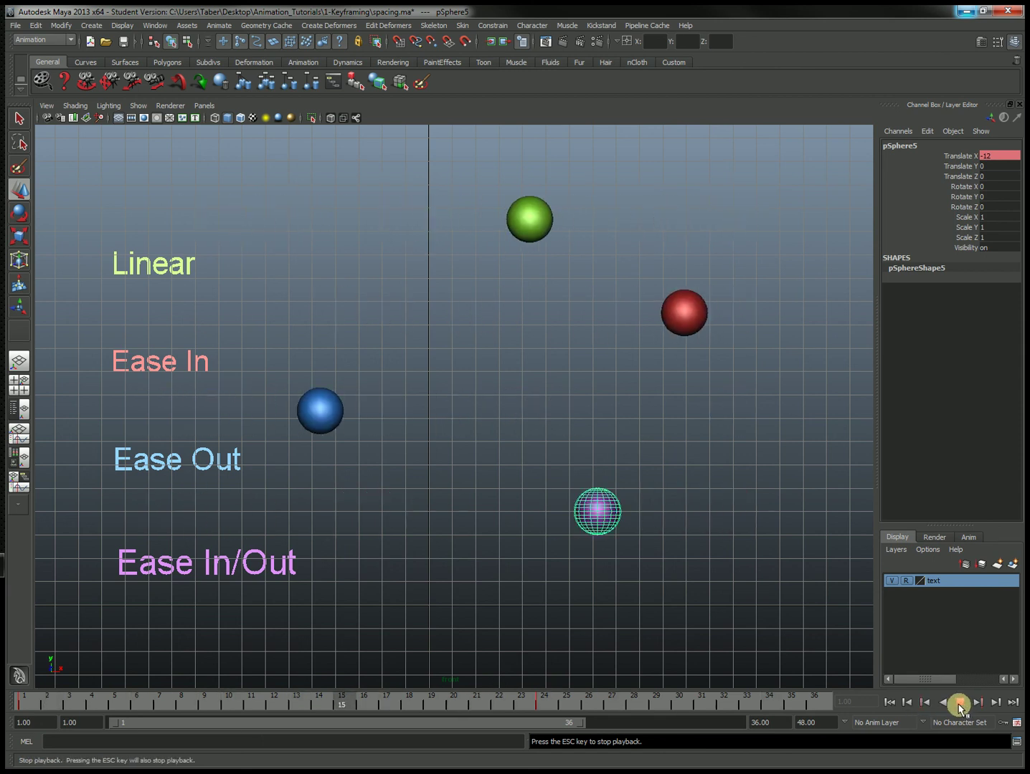
Stop playback and go back to frame 1 with all spheres beside their labels.
click(960, 703)
click(889, 704)
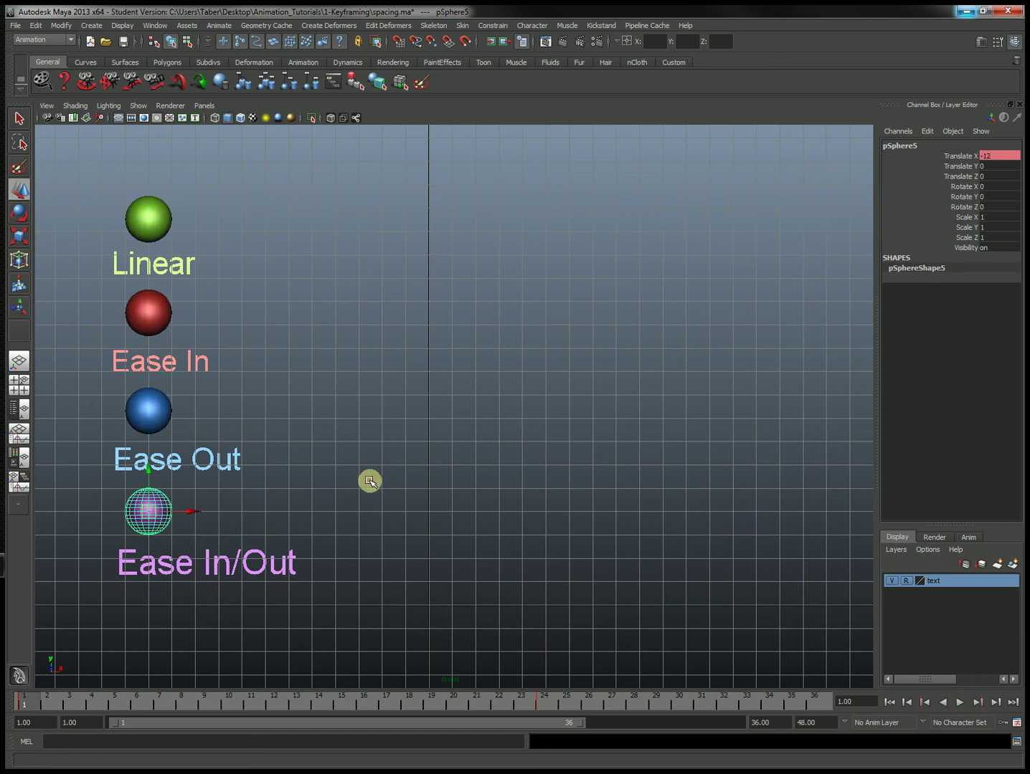